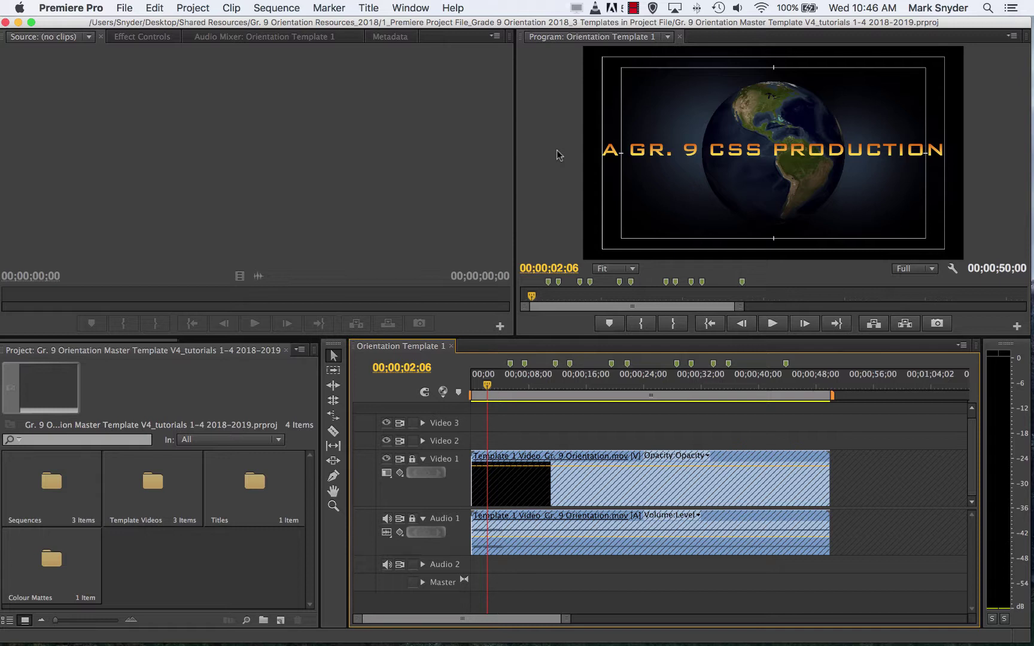
Step: Start saving the project under a new name, comparing the Desktop and Documents folders and choosing Desktop as the location
click(123, 10)
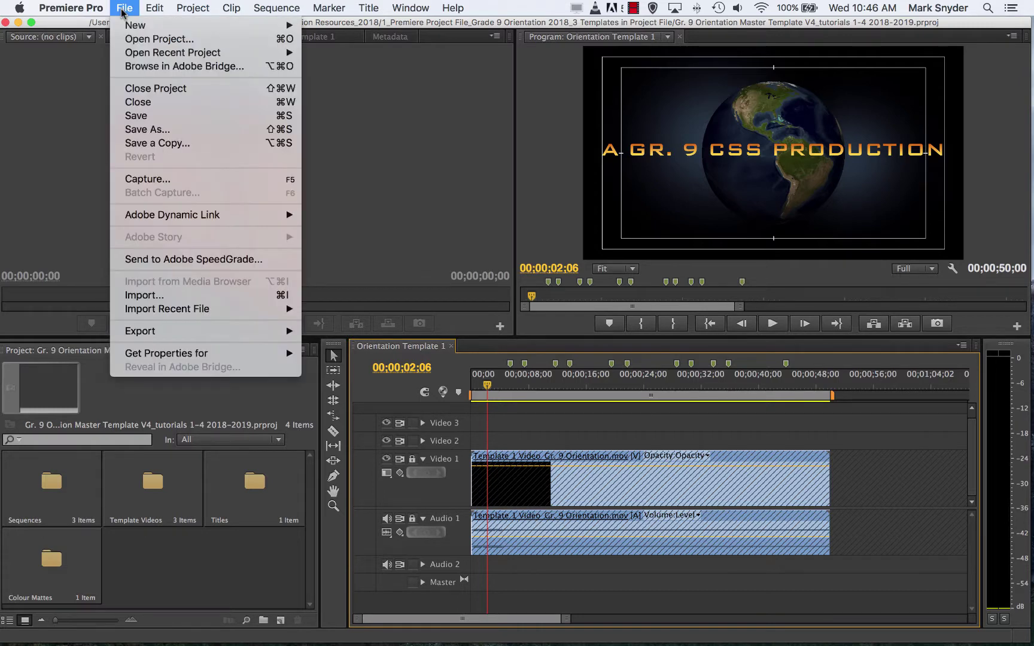
click(174, 131)
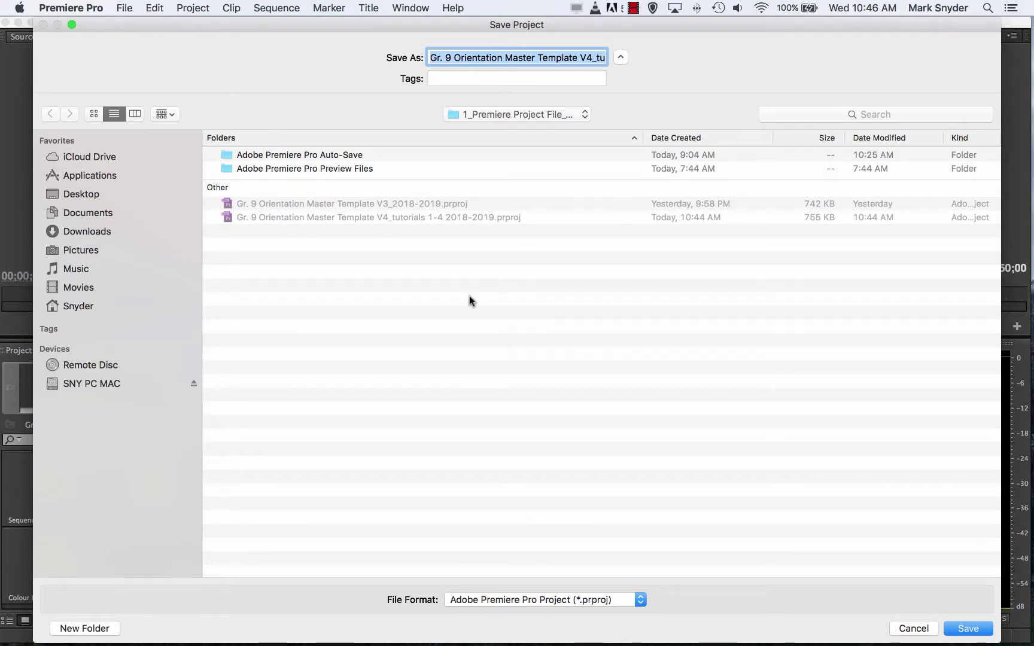
click(82, 194)
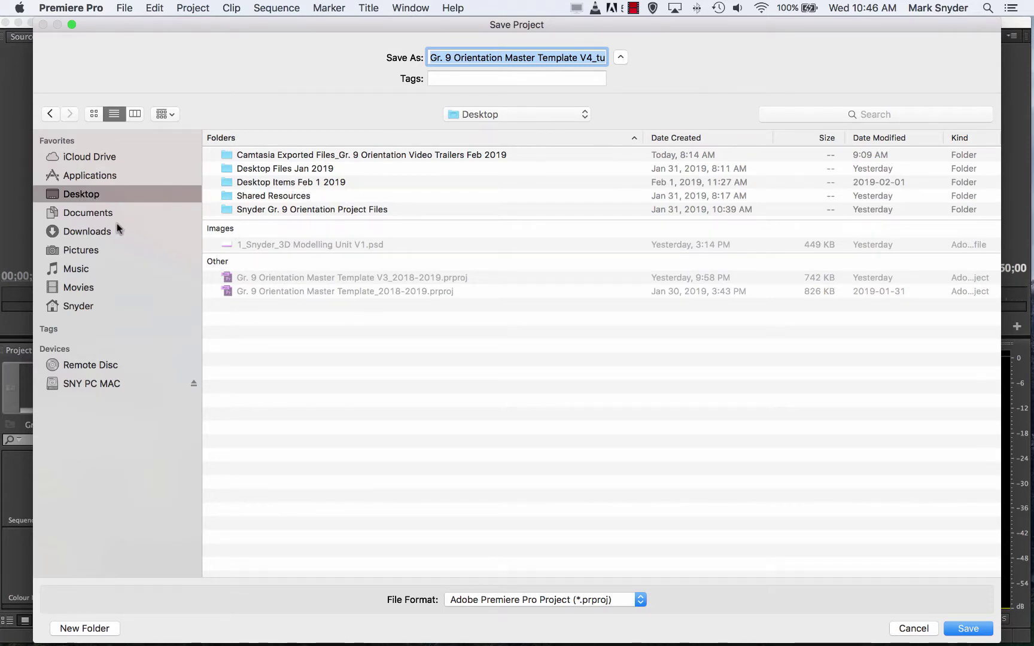
click(94, 212)
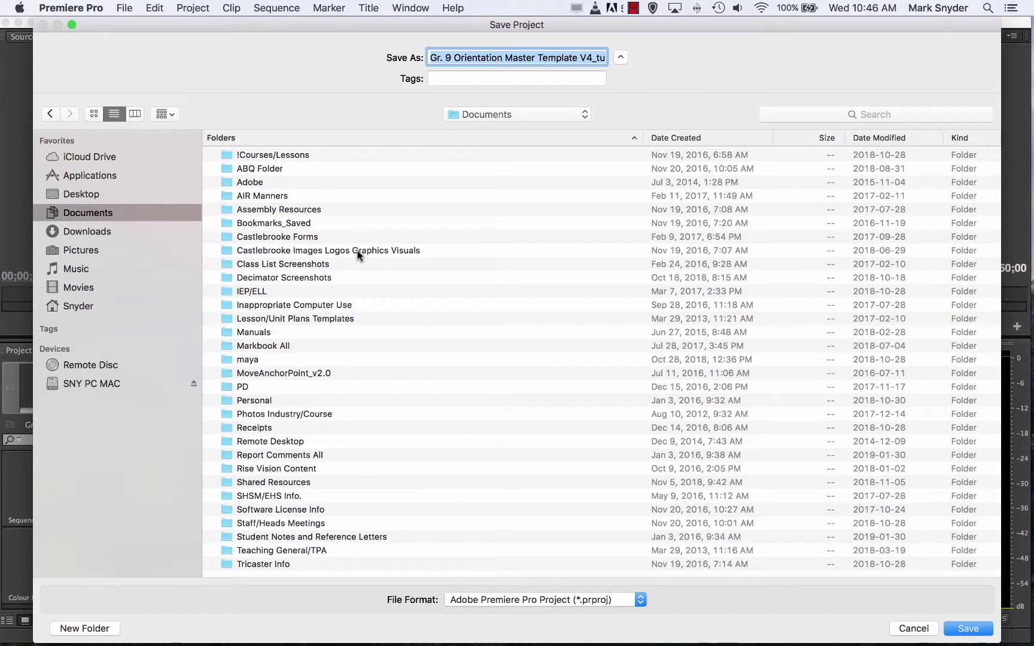
click(84, 194)
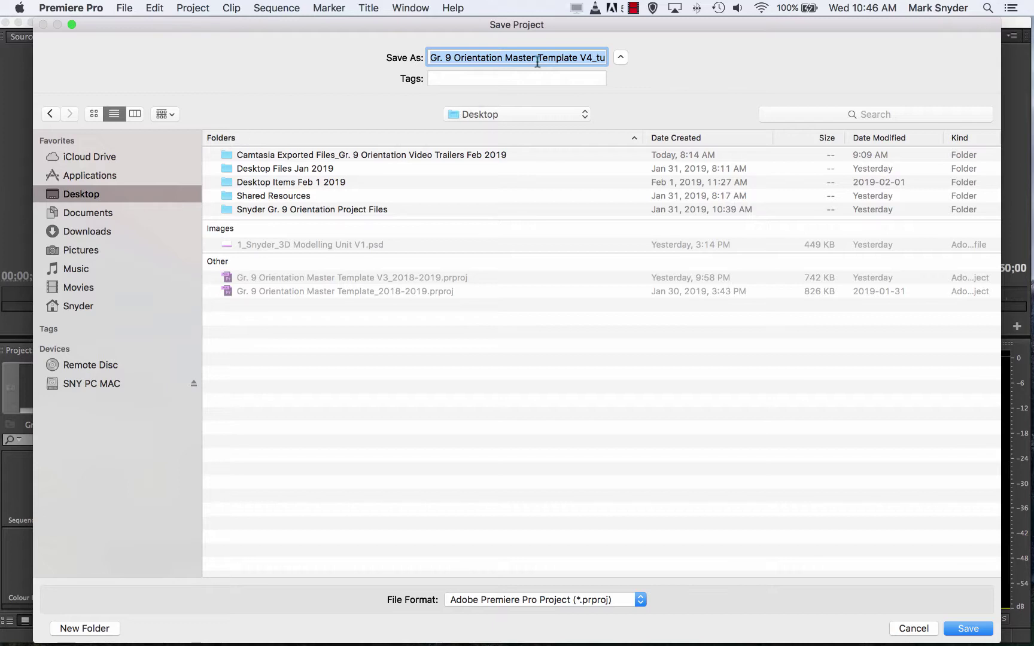
Step: Try changing the version number in the project's proposed save name to V2, and restore V4
click(591, 58)
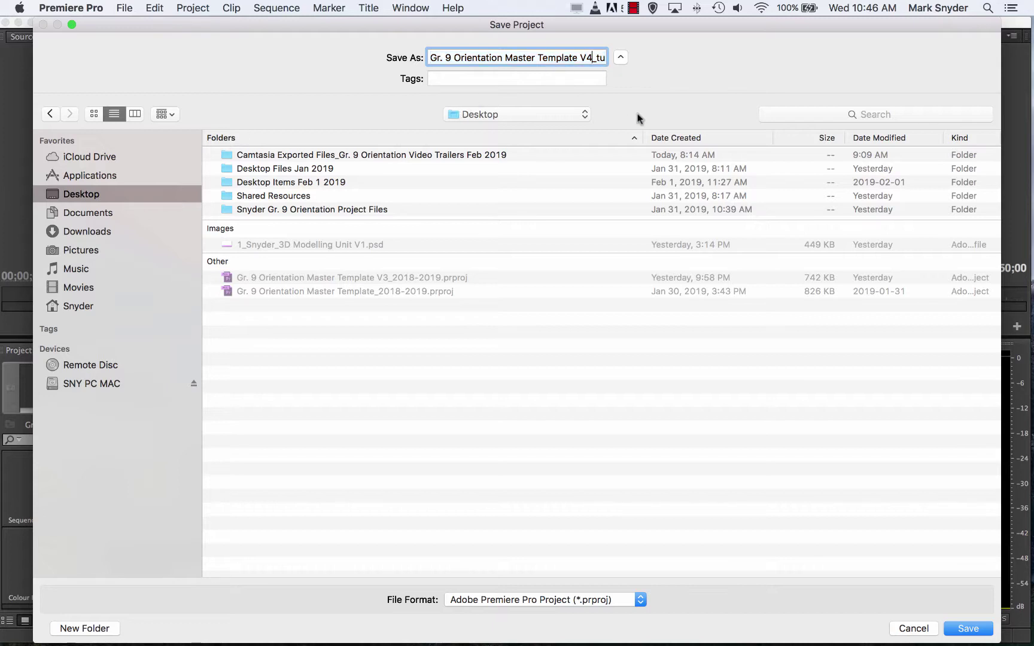
key(BackSpace)
text(2)
key(BackSpace)
text(4)
Step: Replace the proposed save name with "1_Name_Gr 9 Orientation"
drag(429, 59, 682, 61)
text(1)
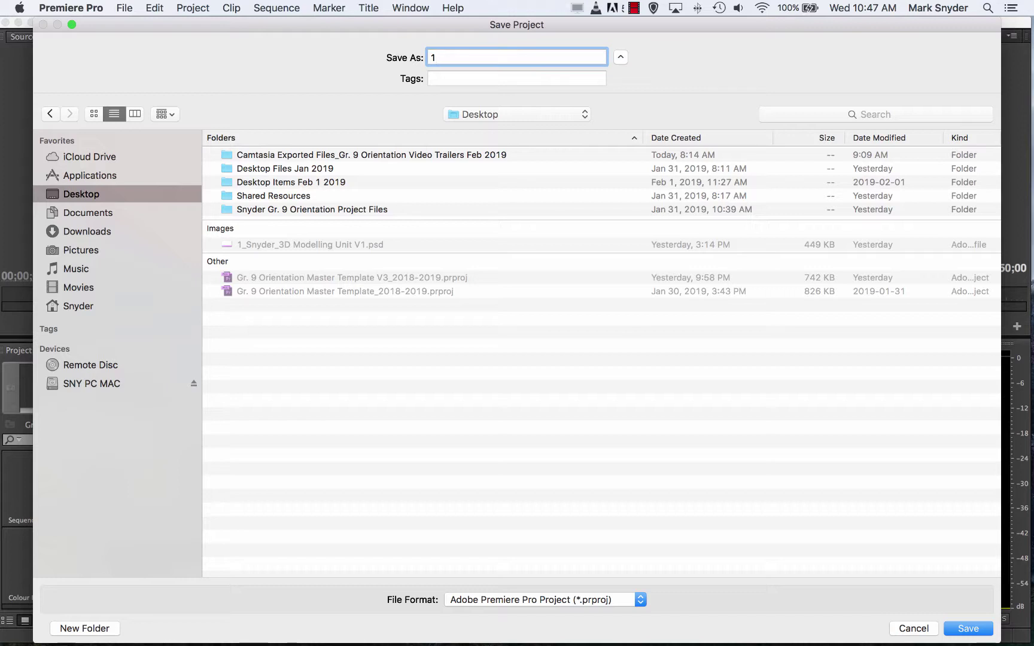
text(_Name_Grade 9 Orientati)
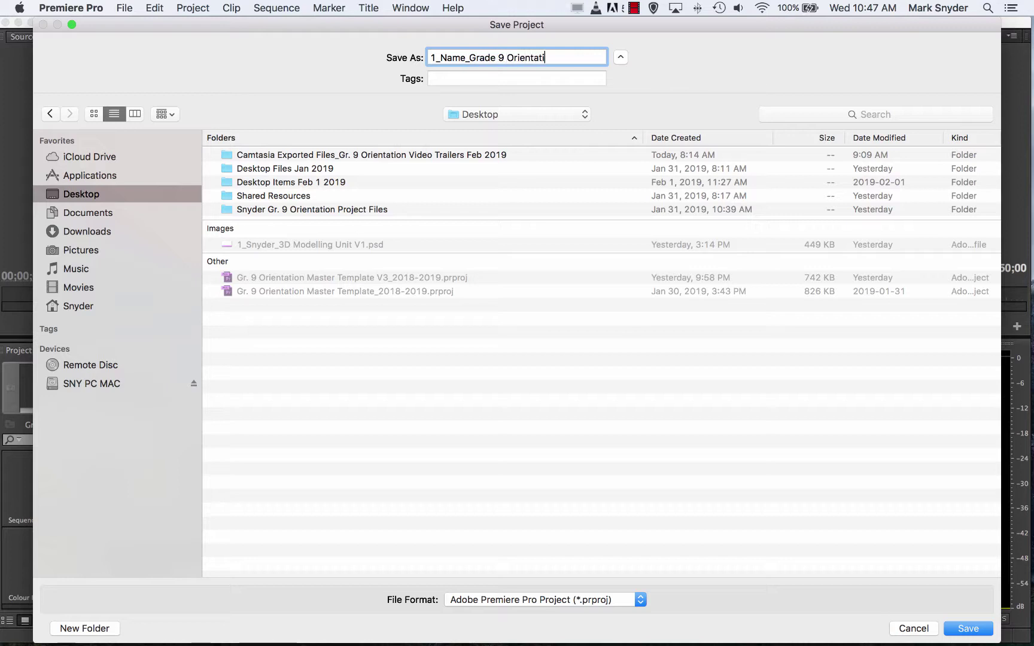
text(on)
click(496, 57)
key(BackSpace)
key(BackSpace)
key(BackSpace)
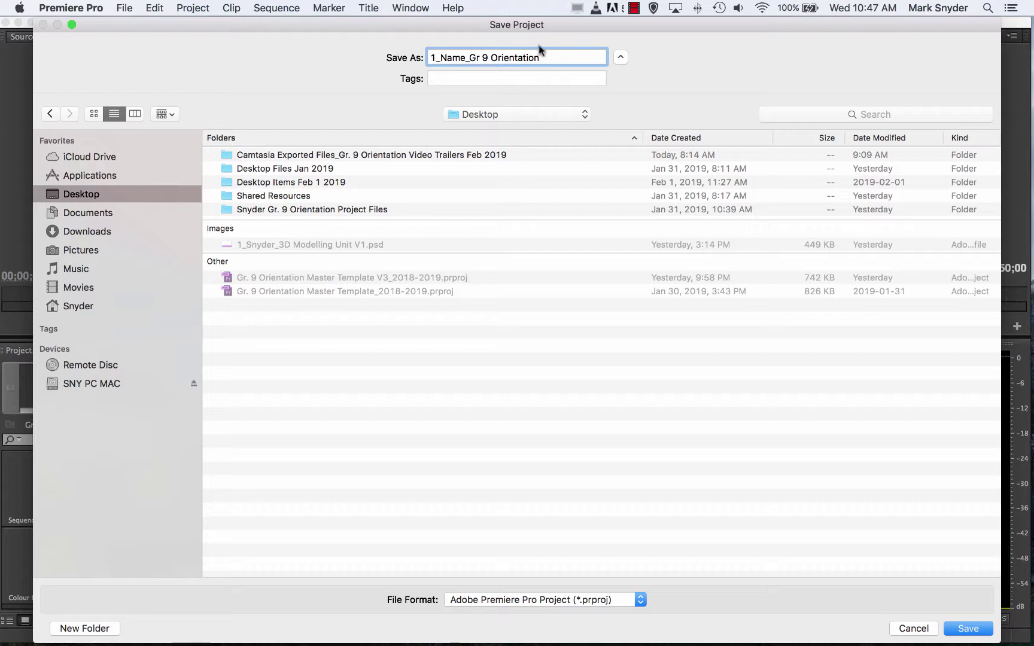
Step: Extend the save name to "1_Name_Gr 9 Orientation Trailer V2" with Documents as the location, and leave without saving
click(550, 61)
text(trailer)
key(Left)
key(Left)
key(Left)
key(Left)
key(Left)
key(Left)
key(BackSpace)
text(T)
key(Right)
key(Right)
key(Right)
key(Right)
key(Right)
key(Right)
text(V2)
click(82, 216)
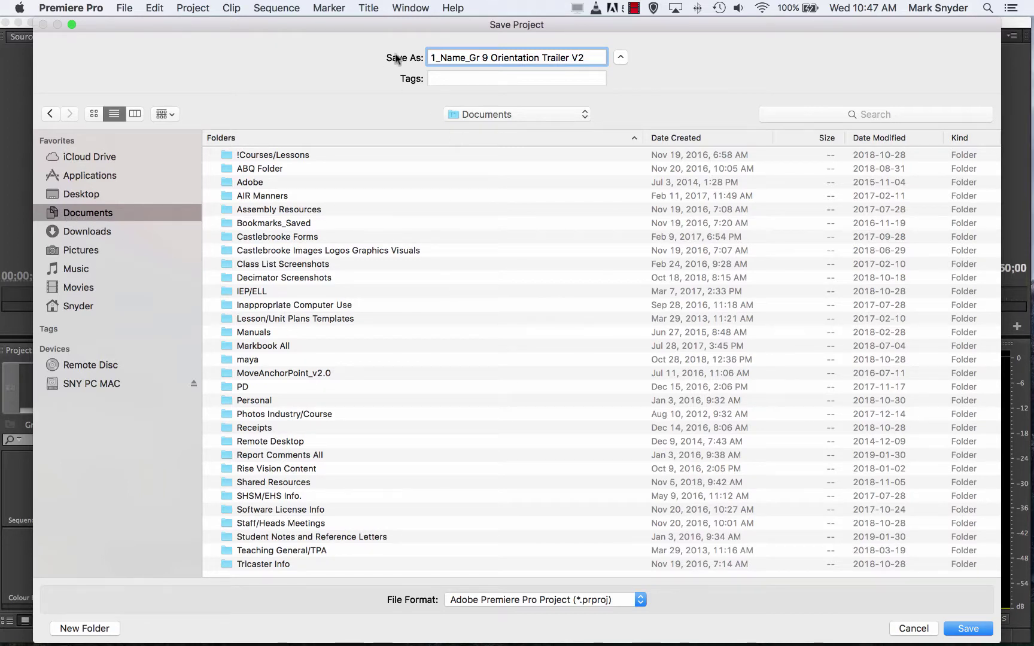
click(911, 628)
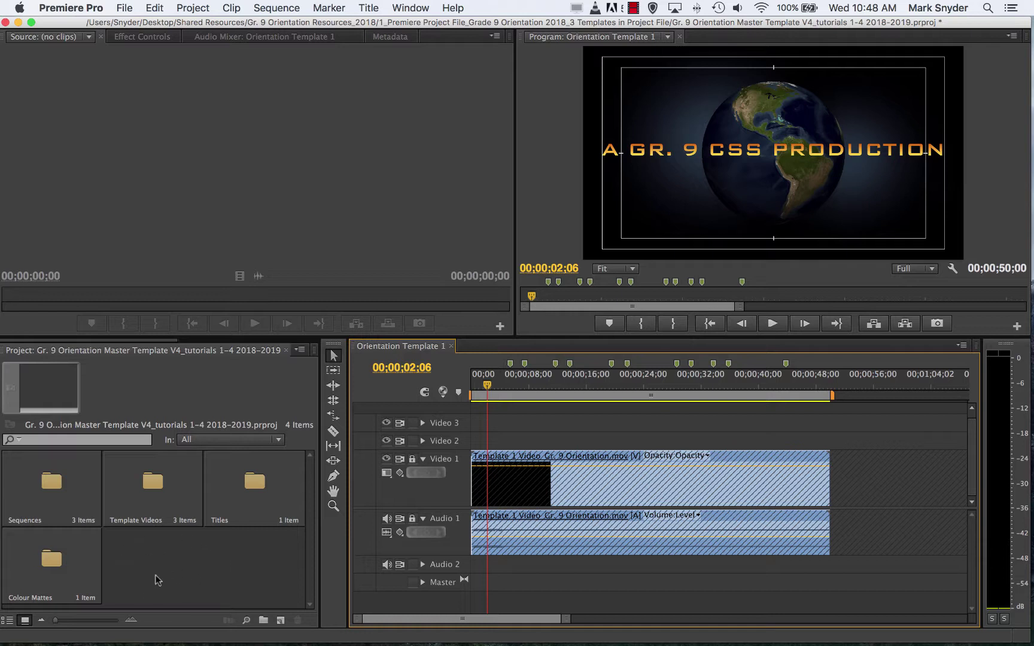
Step: Look into the Titles bin, and create a new bin named "Video Clips" at the project's top level
double_click(253, 488)
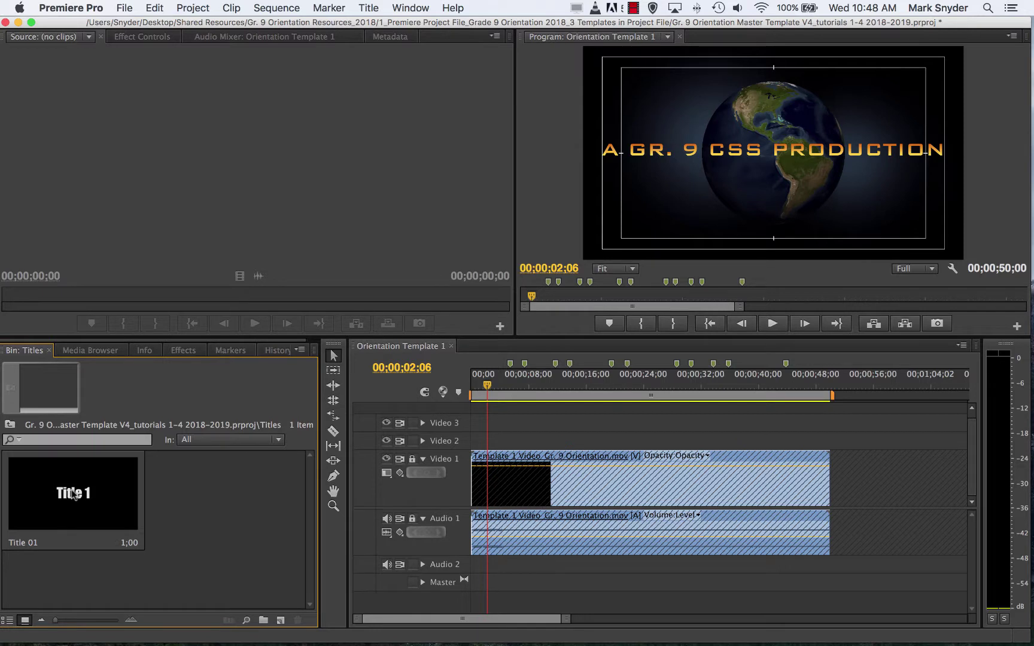
click(10, 425)
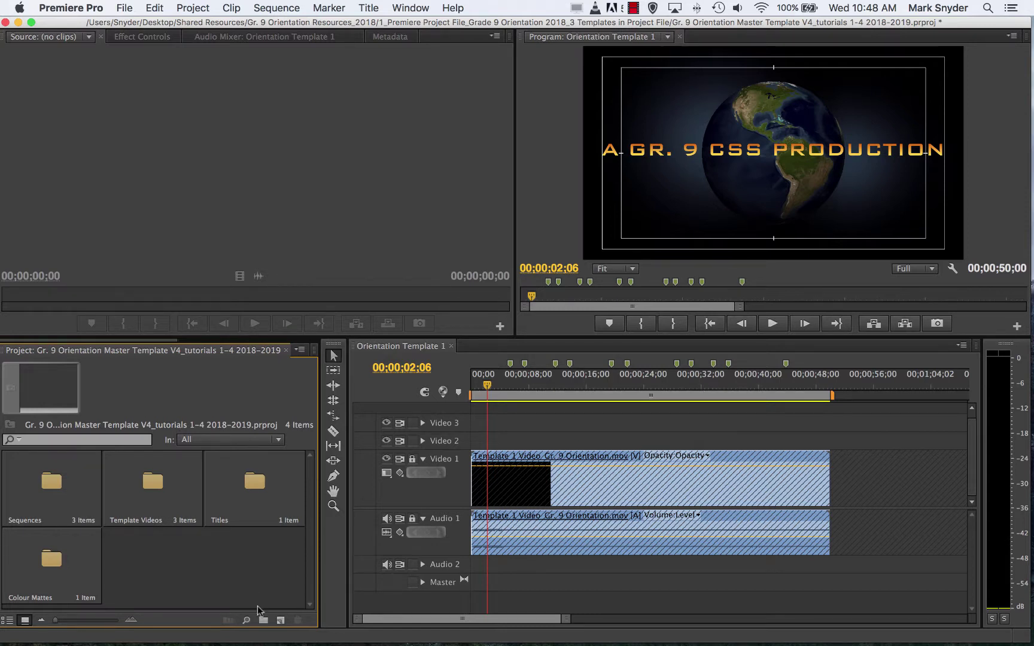
right_click(217, 575)
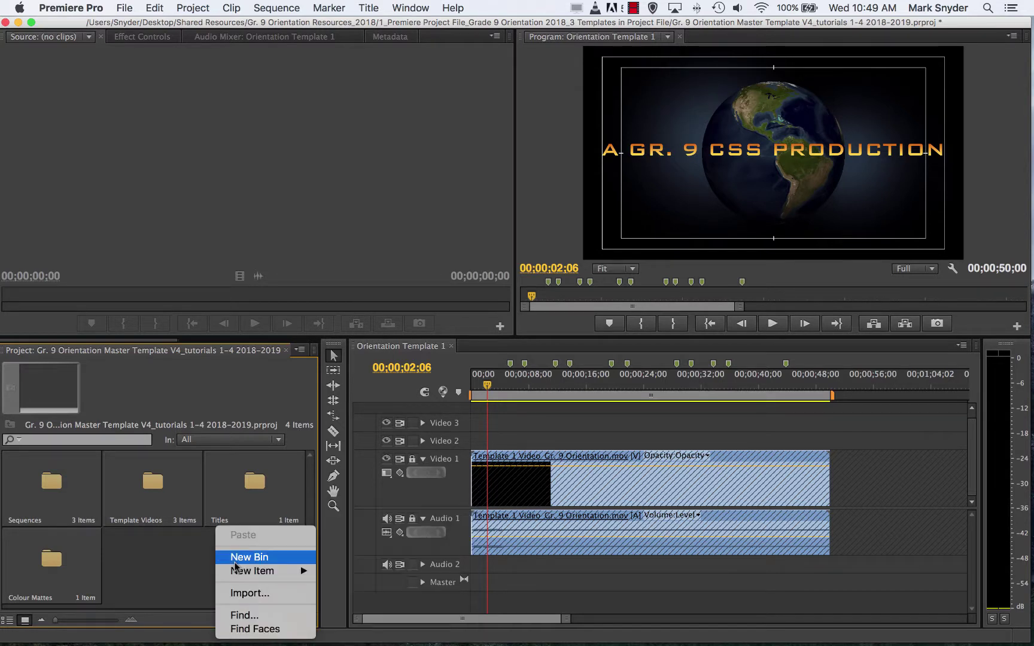
click(238, 559)
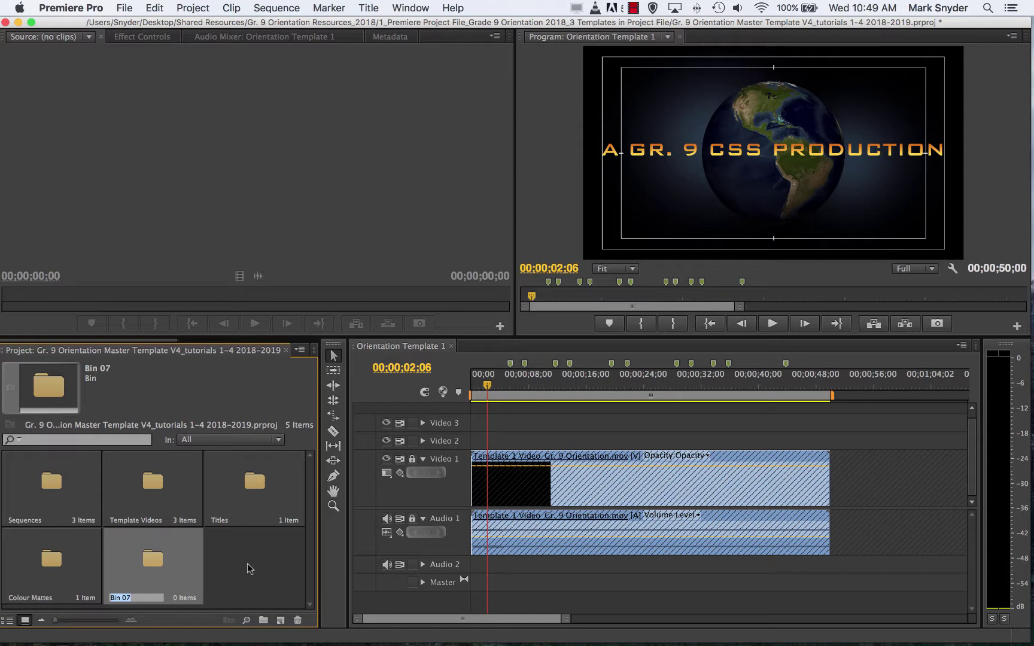
text(Video Clips)
key(shift+Tab)
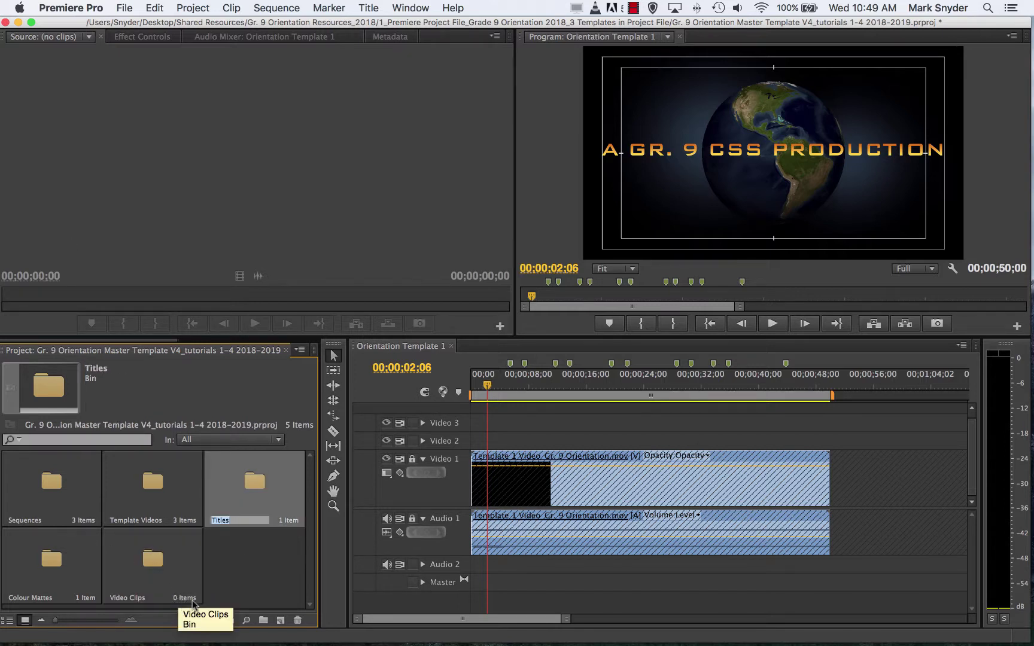
click(247, 581)
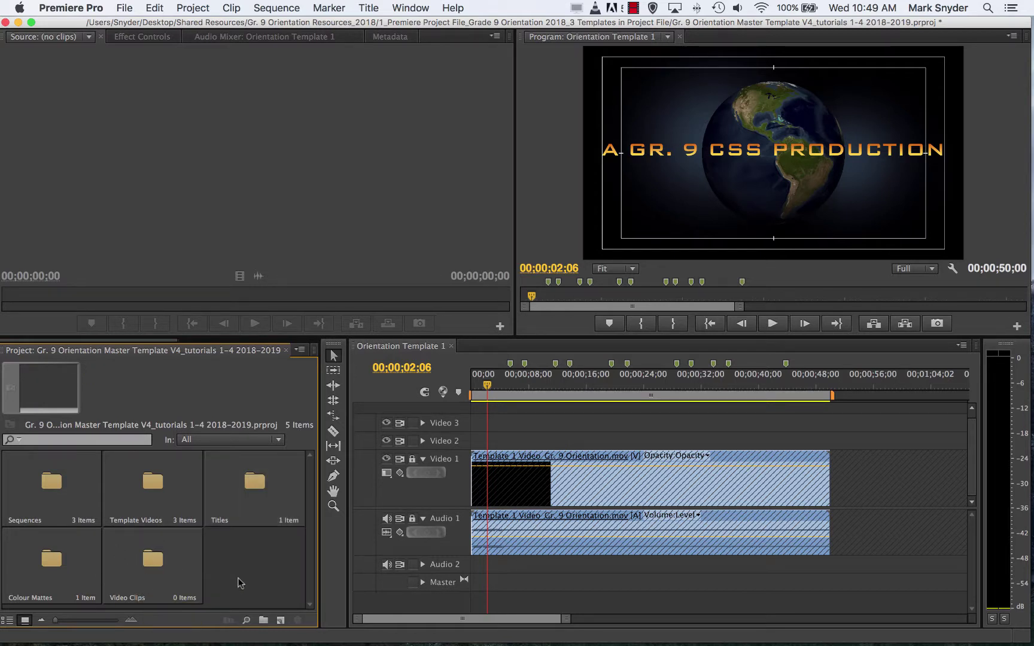
Step: Open the Video Clips bin and review how bins are set to open in the General preferences, leaving the settings as they are
double_click(152, 560)
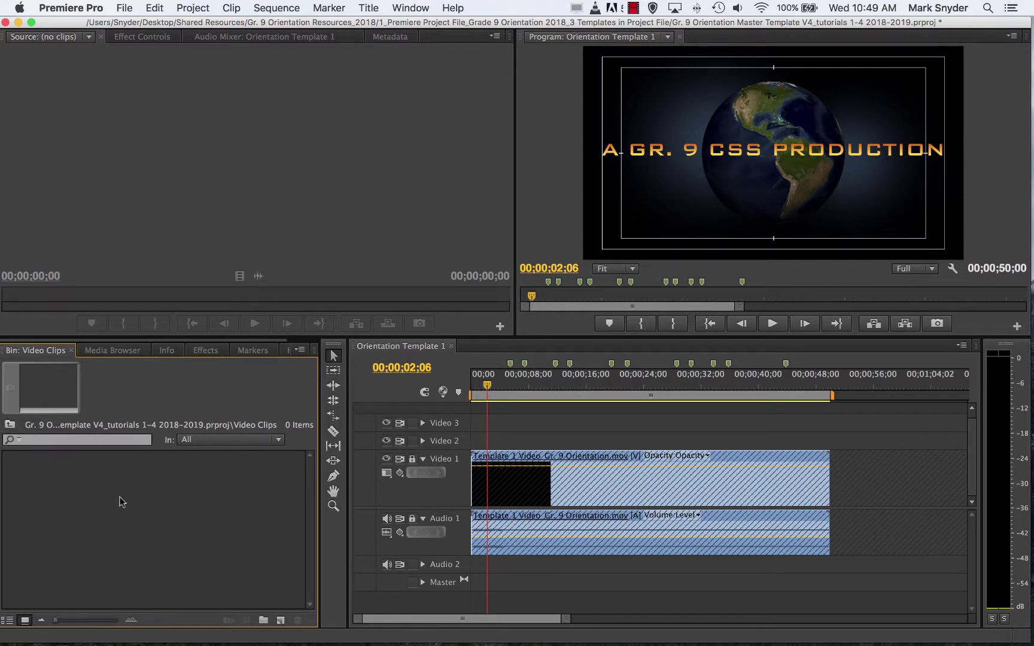
click(70, 8)
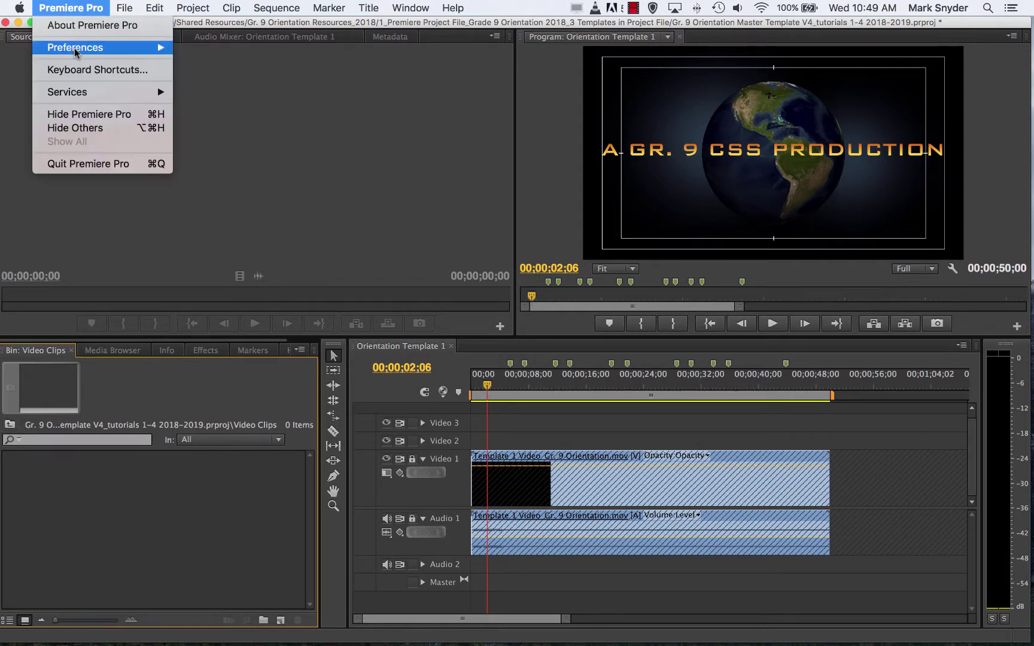
mouse_move(76, 51)
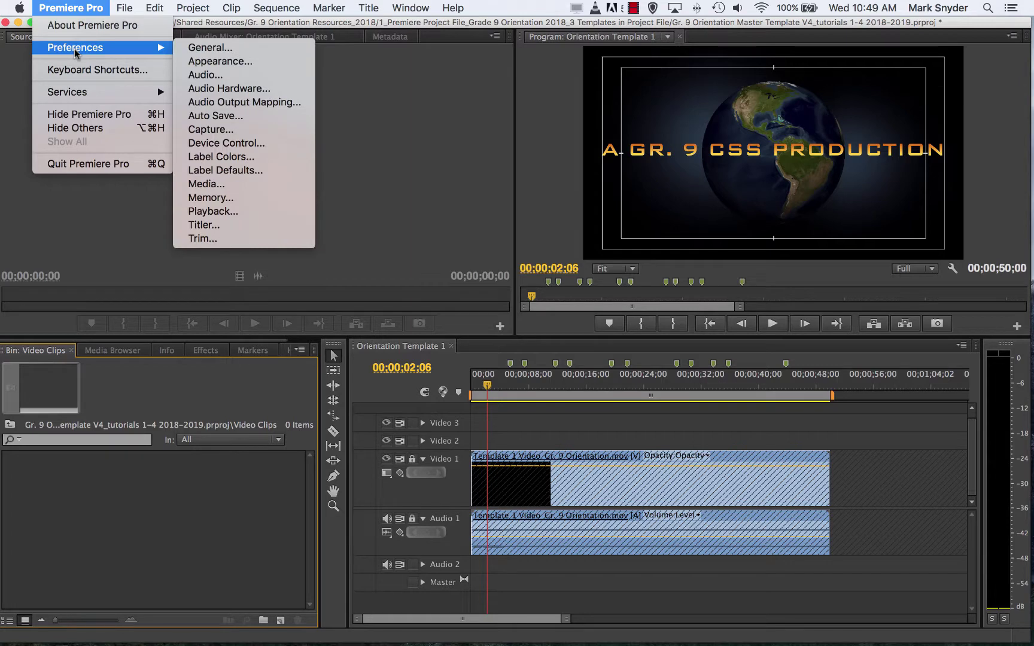
click(204, 52)
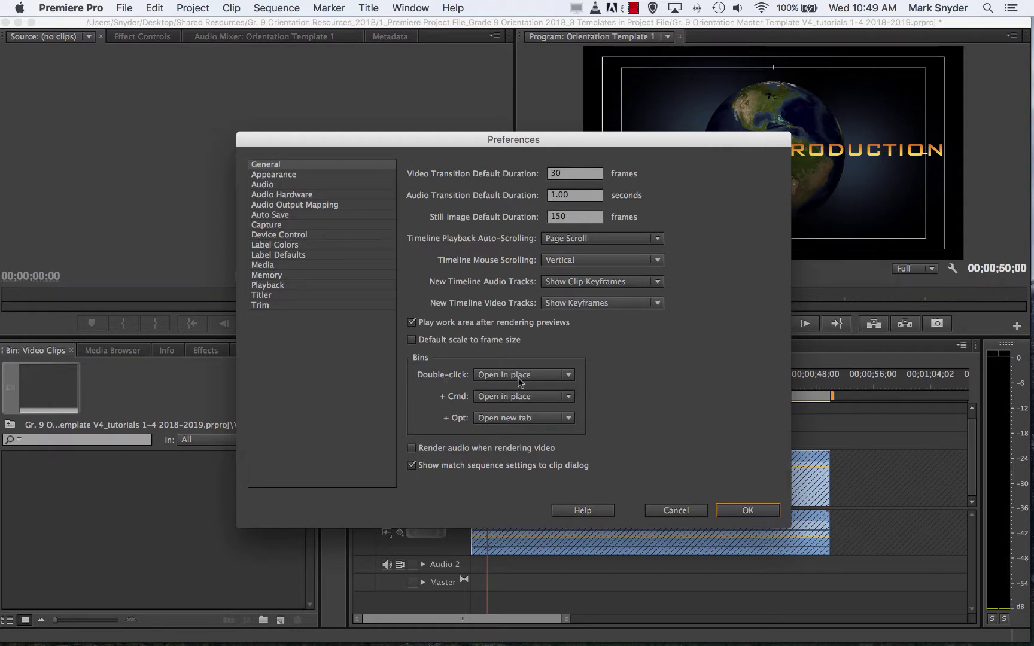
click(566, 376)
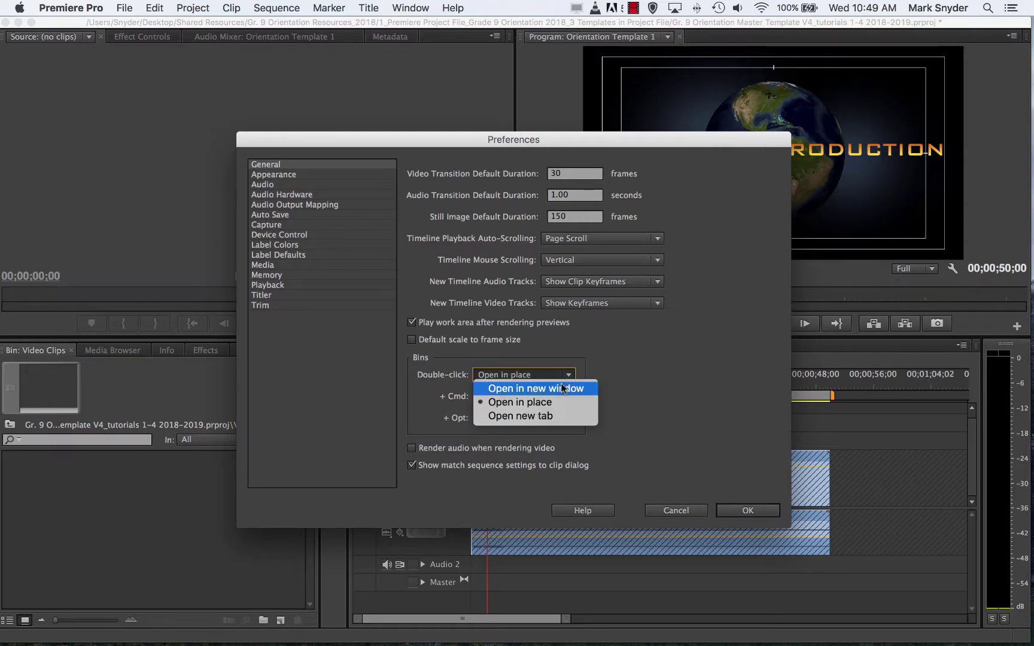
click(627, 353)
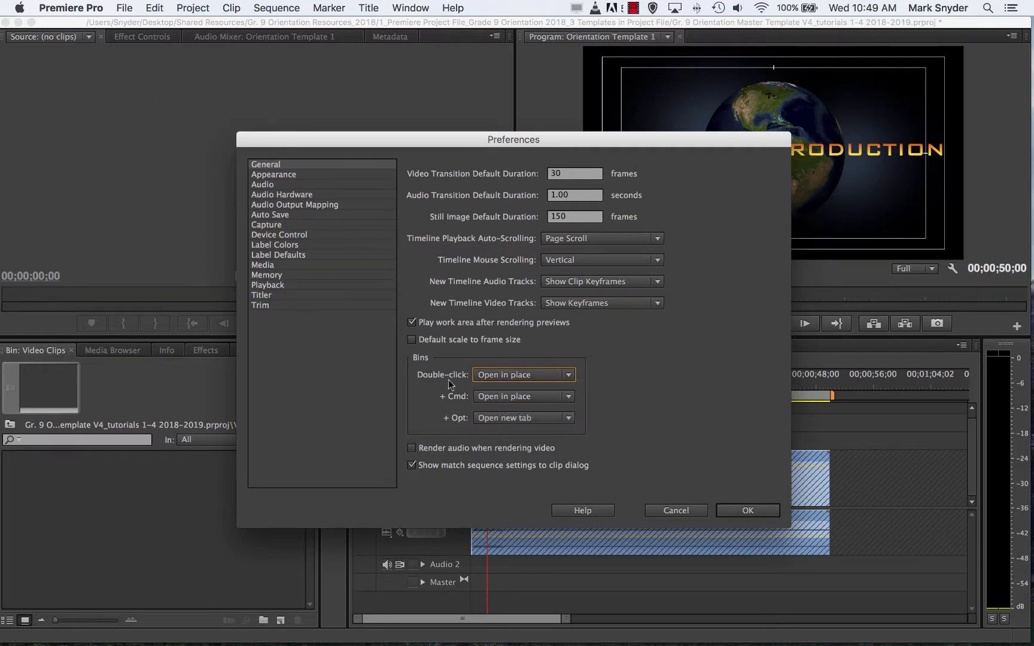
click(693, 511)
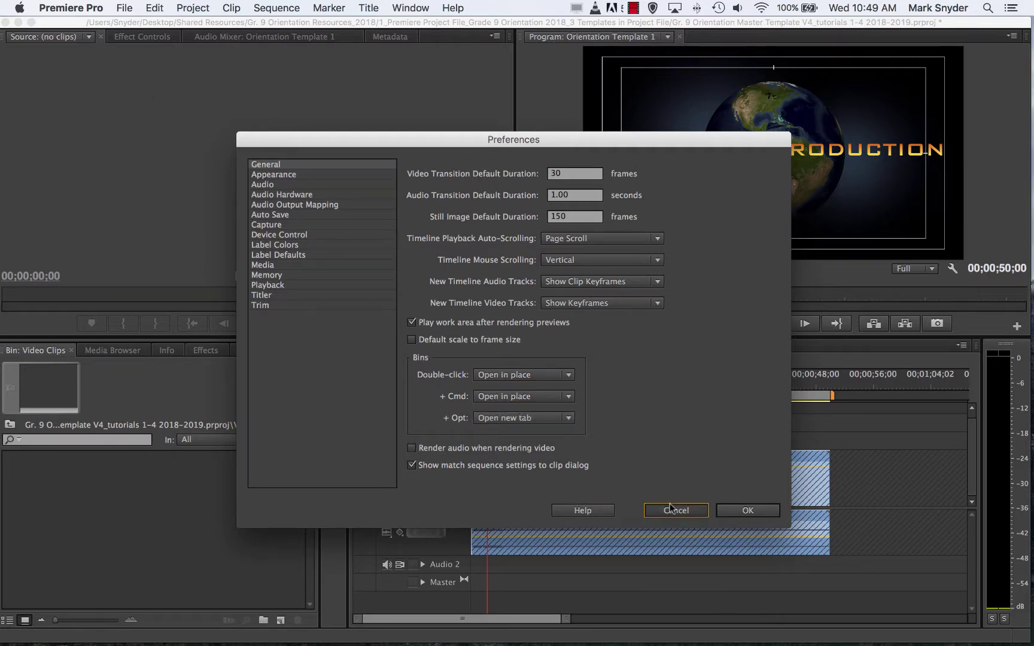
click(54, 8)
mouse_move(75, 47)
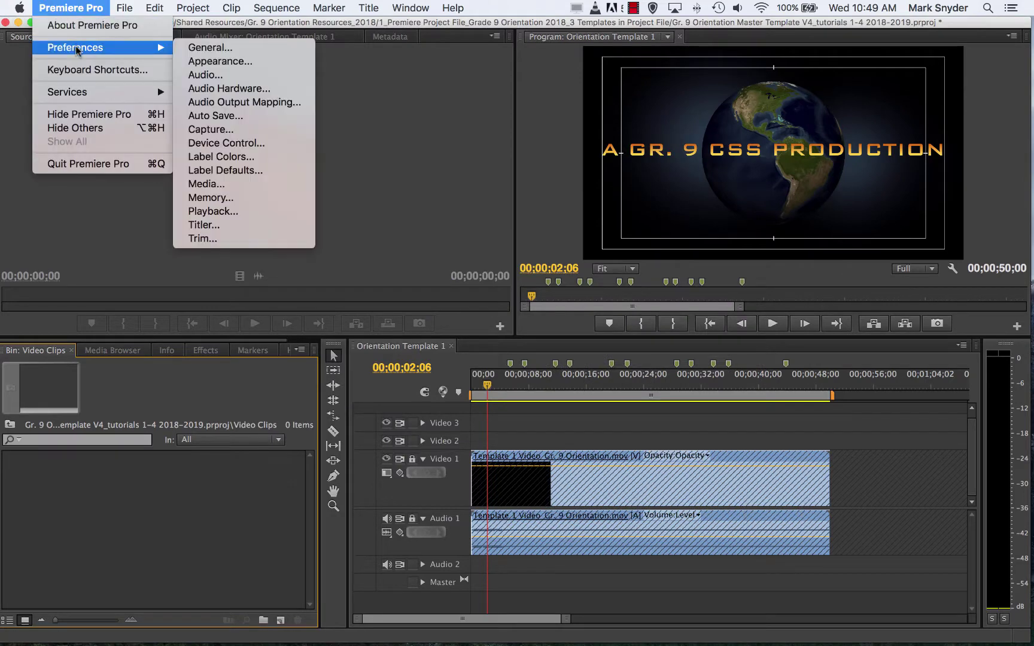
click(216, 51)
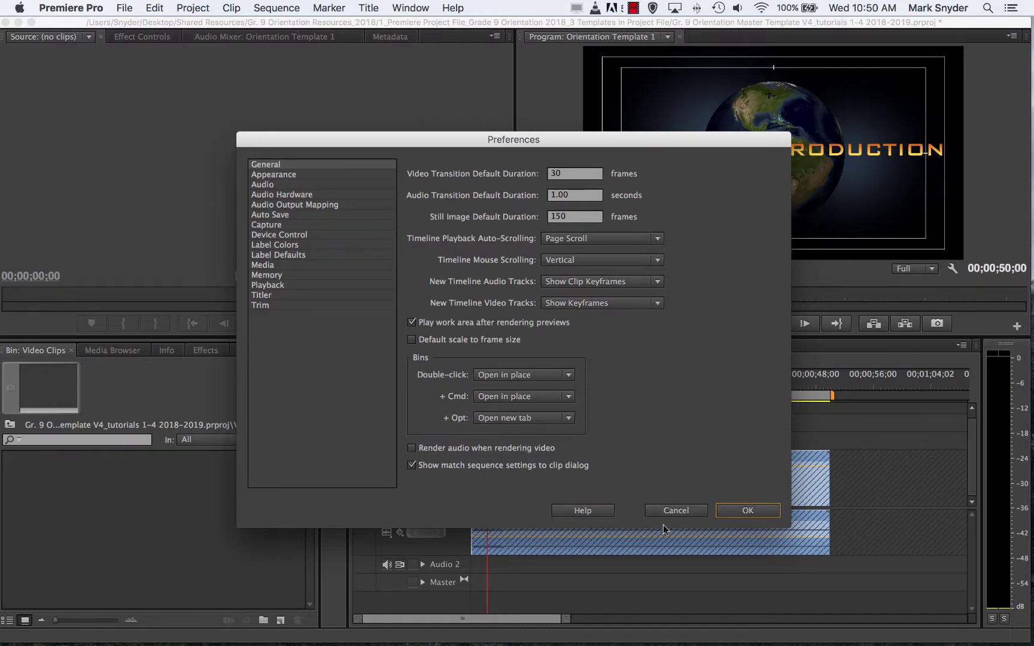
click(664, 510)
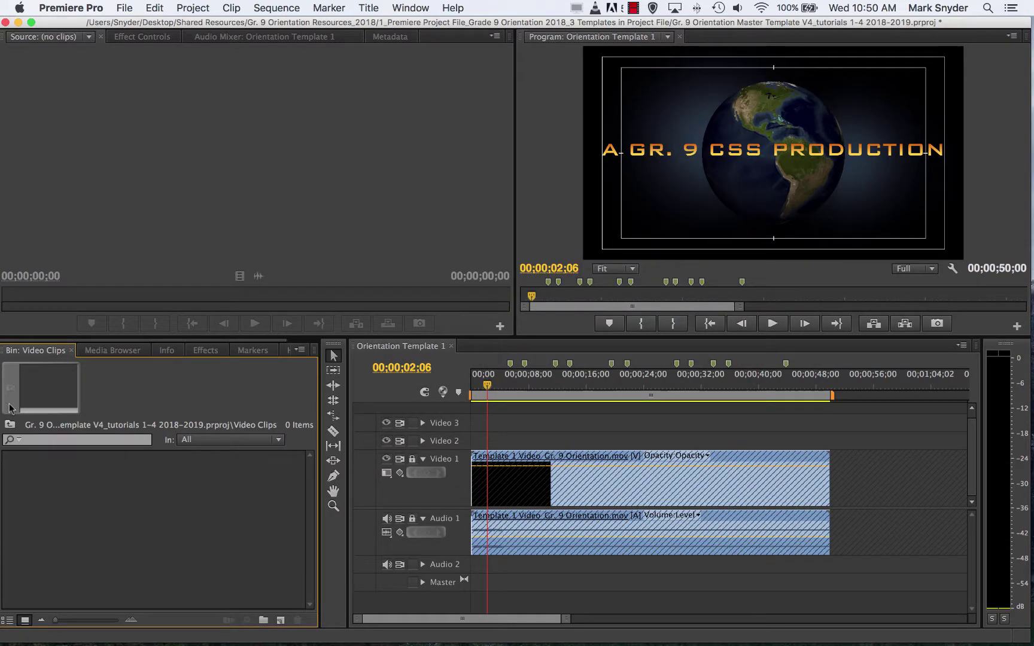
Step: Reopen the Video Clips bin from the project's top level and start importing media into it
click(10, 425)
double_click(161, 566)
right_click(185, 530)
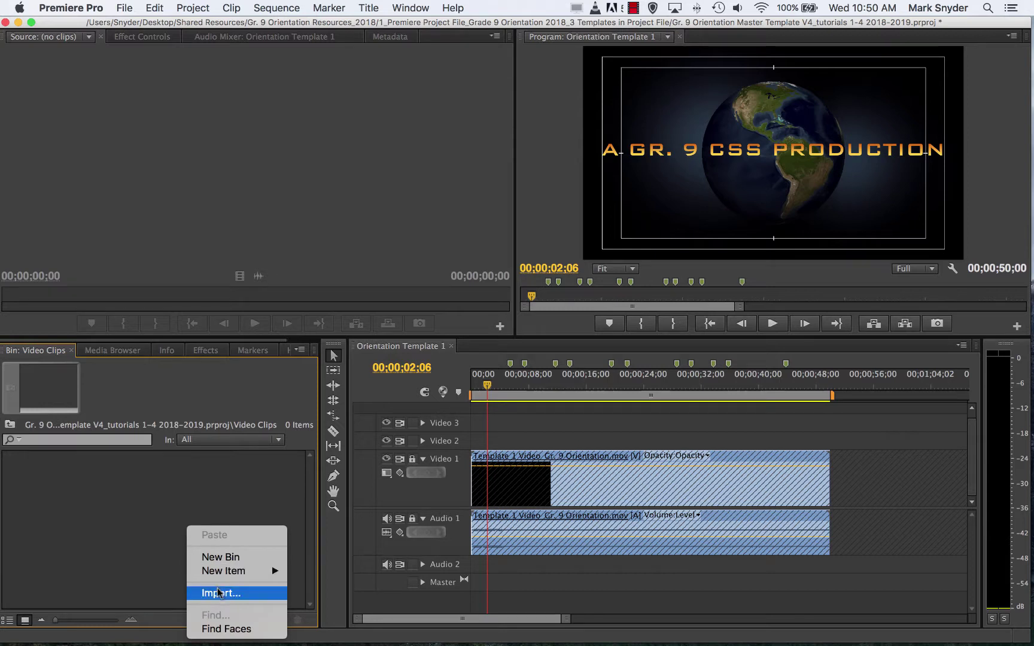
click(100, 540)
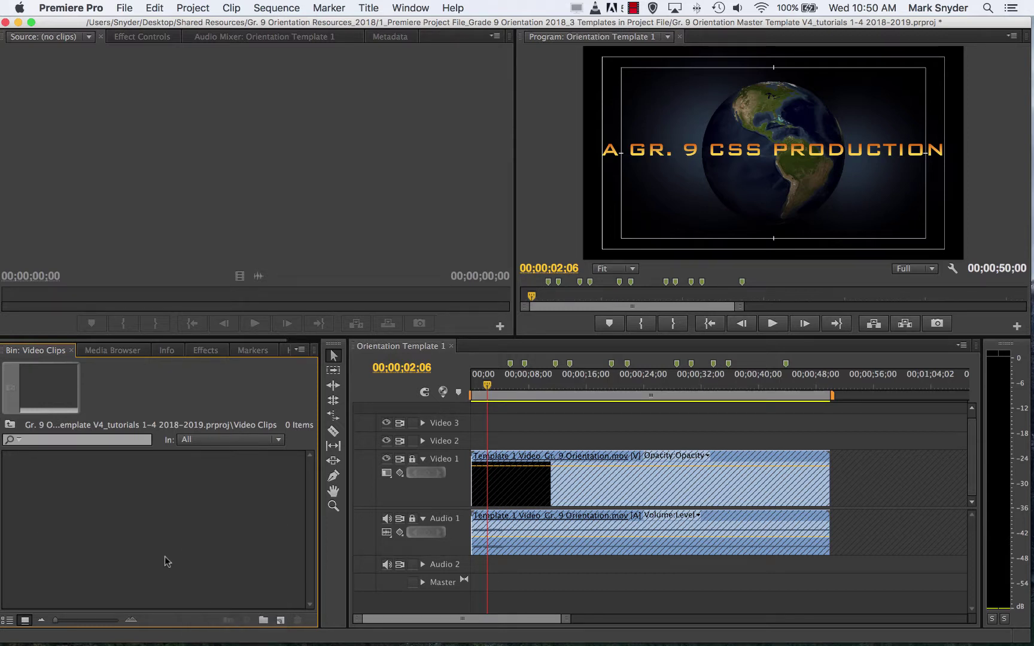
right_click(185, 540)
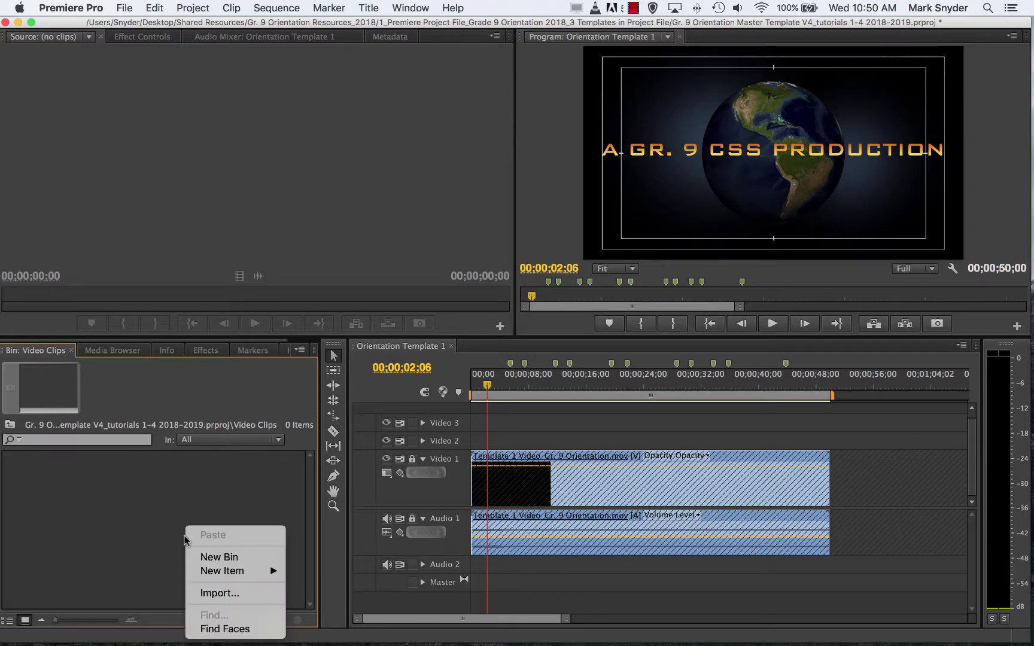
click(209, 593)
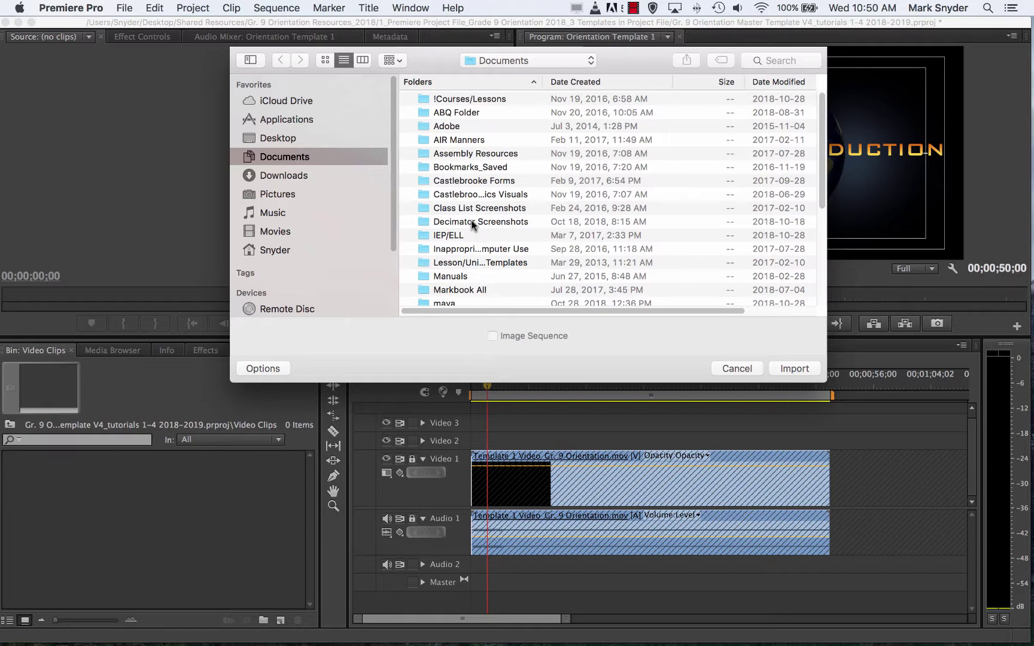
Step: Browse from Desktop through Shared Resources and Gr. 9 Orientation Resources_2018 to the 3_Original Clips_Sorted folder, widening the import dialog and its name column
click(278, 139)
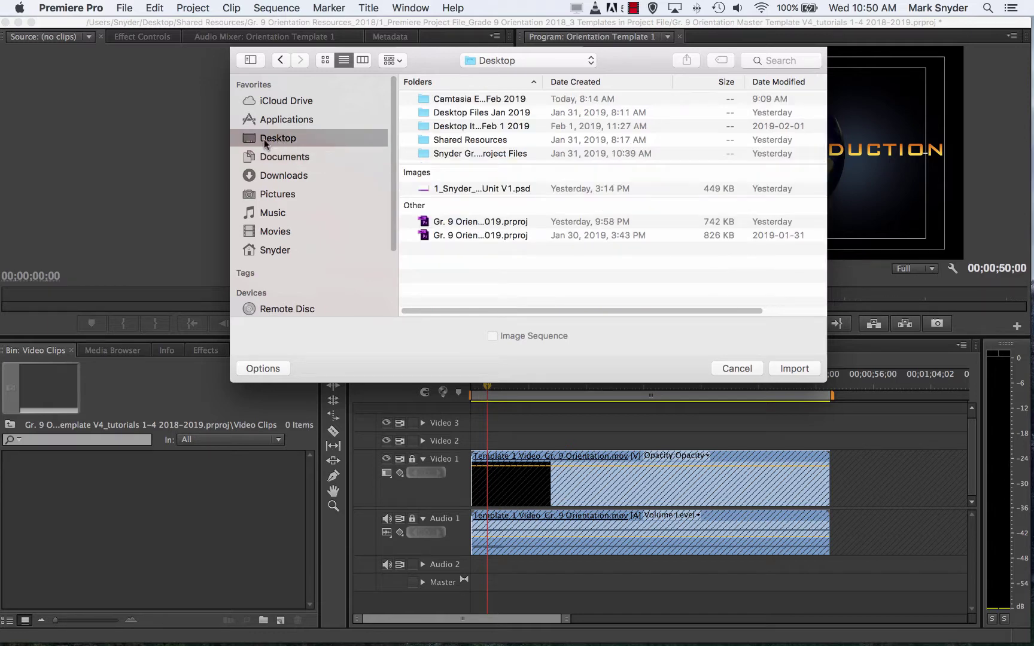
double_click(427, 141)
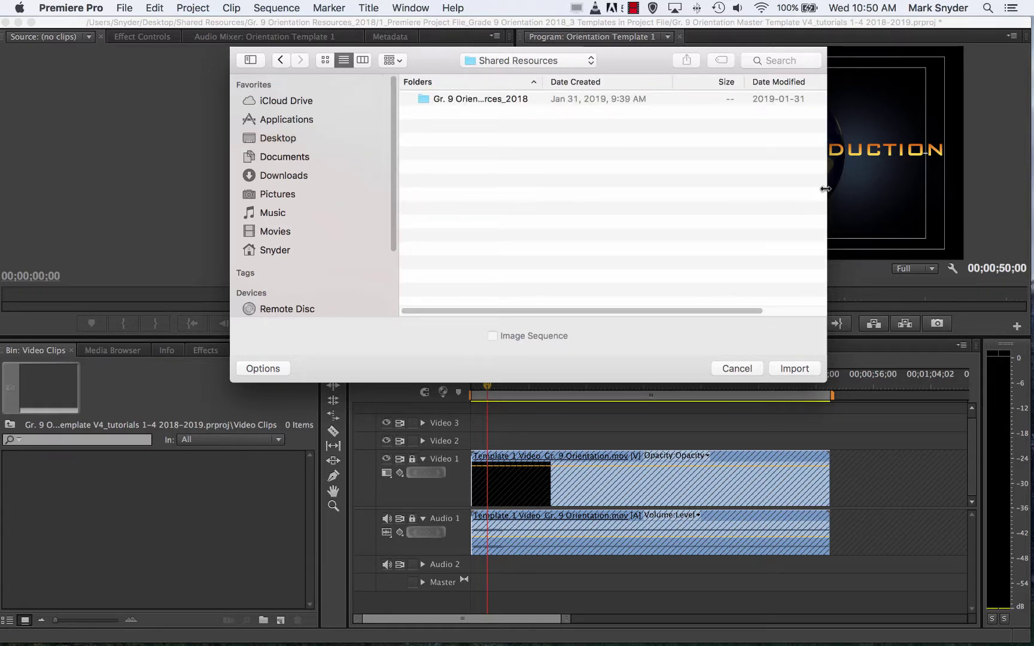
drag(826, 194, 917, 193)
drag(559, 85, 671, 82)
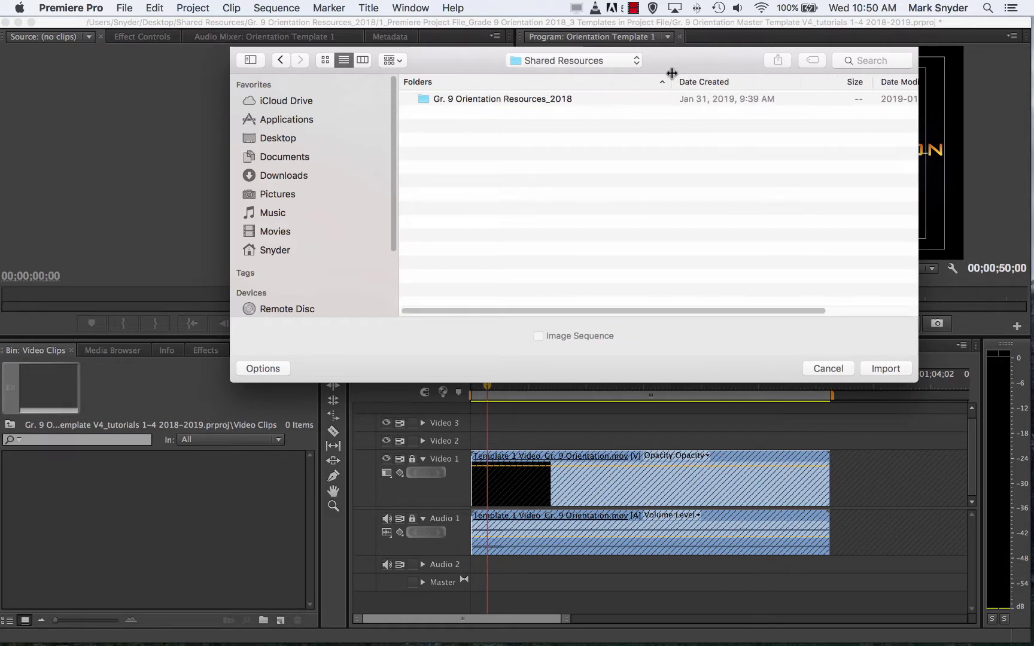
double_click(484, 99)
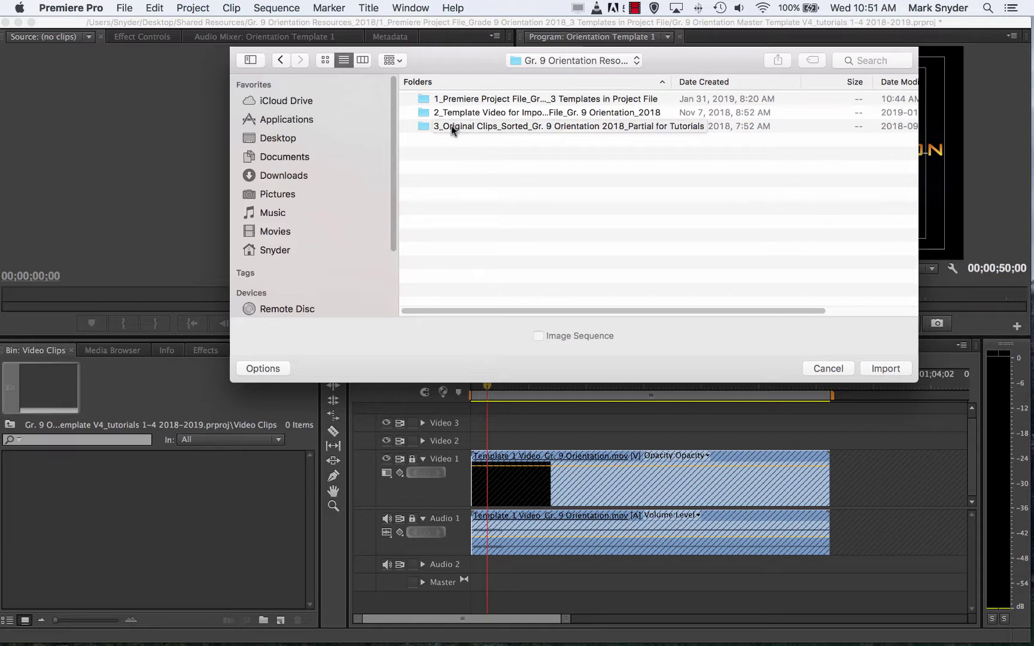
double_click(495, 127)
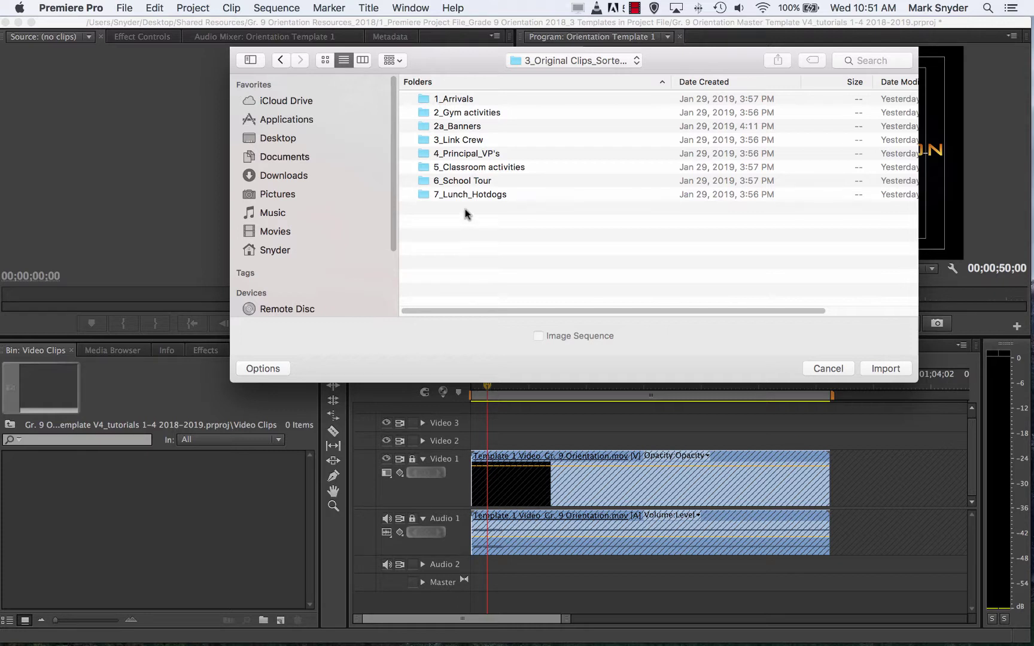
drag(457, 68, 415, 58)
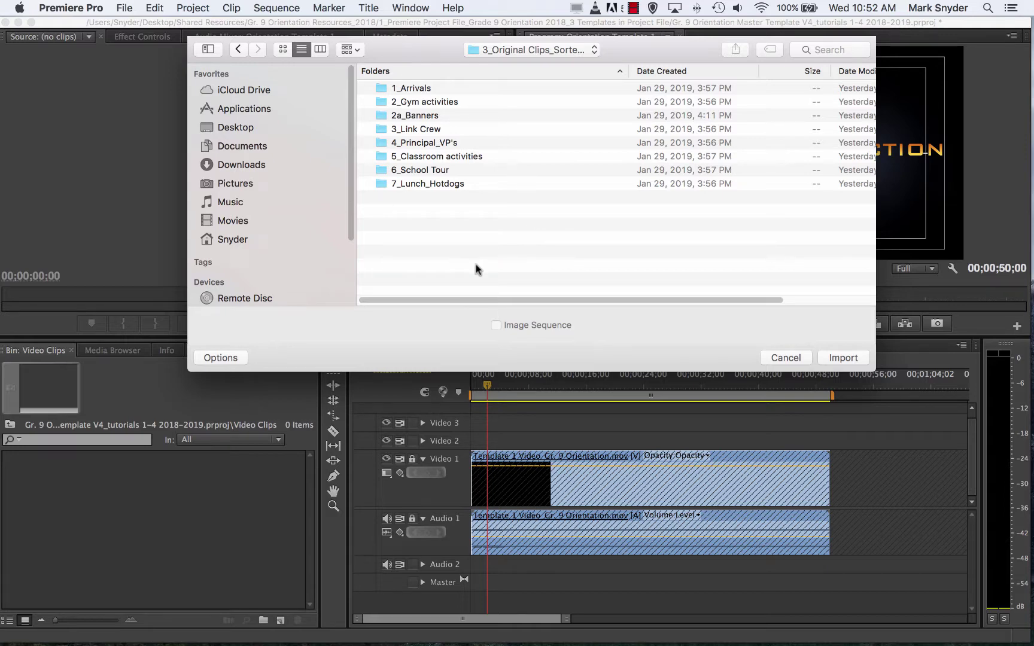
Step: Look at the clips inside the 1_Arrivals and 6_School Tour folders, returning to the original clips folder each time
double_click(396, 87)
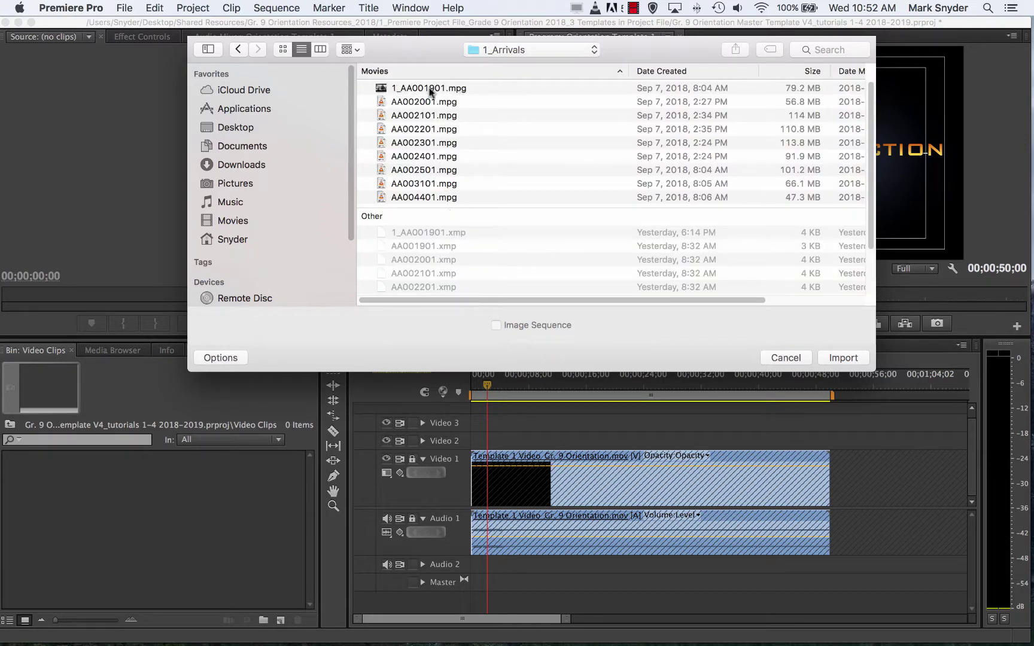
click(237, 49)
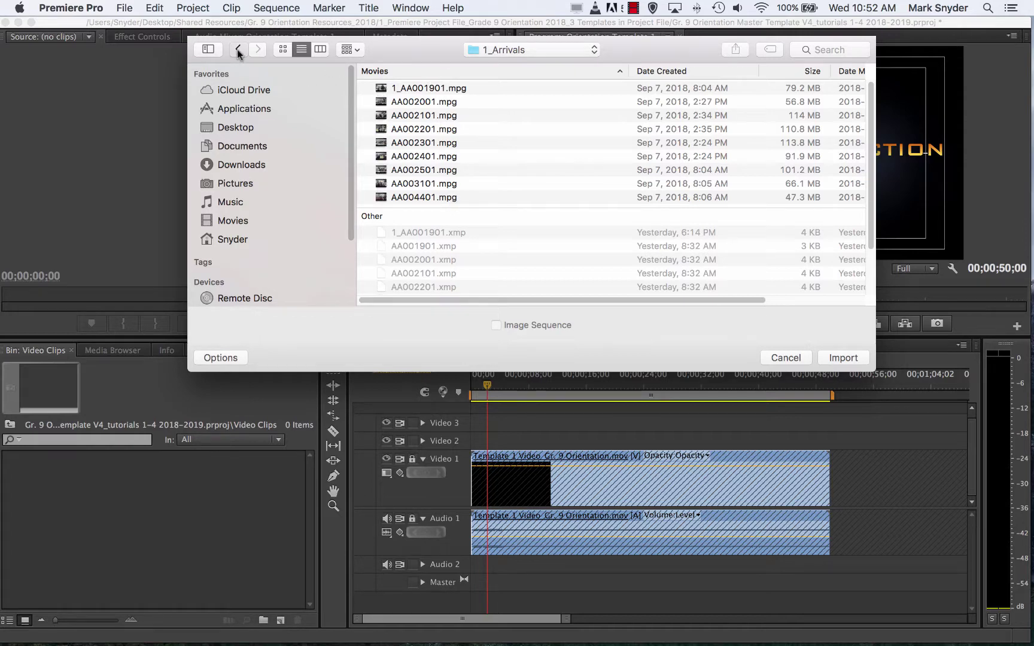
double_click(419, 170)
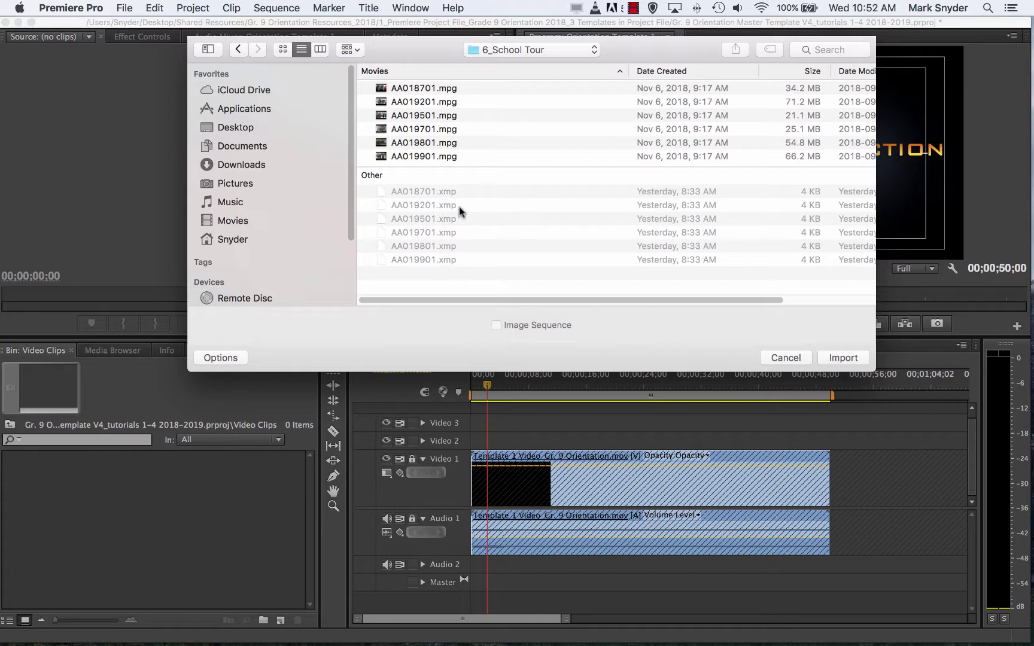
click(236, 49)
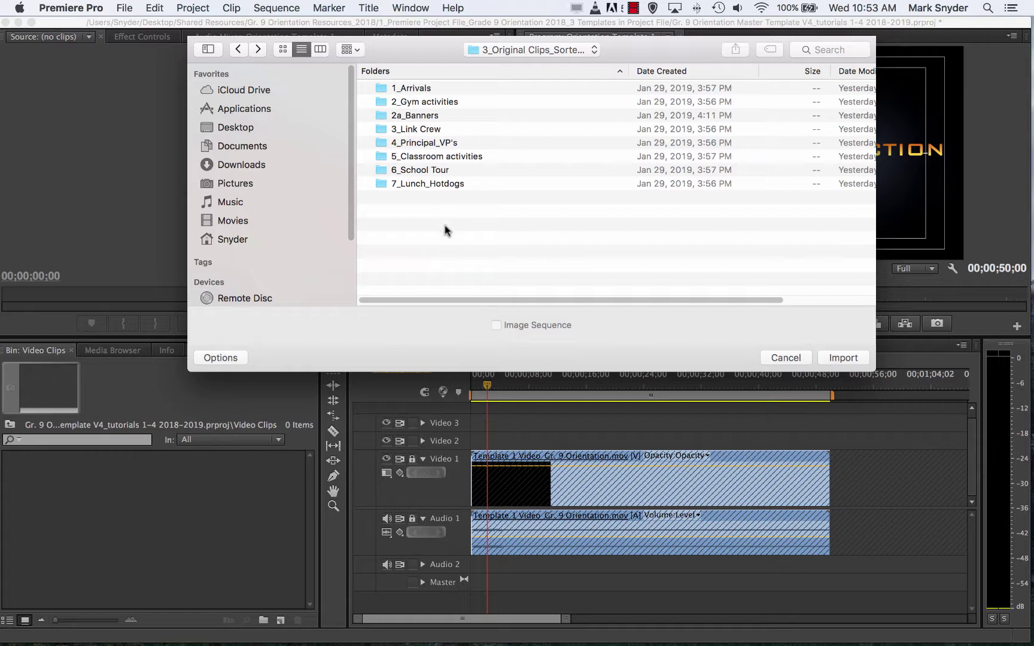
Step: Import all the clip folders from 1_Arrivals to 7_Lunch_Hotdogs into the Video Clips bin and dismiss the import message
key(super+a)
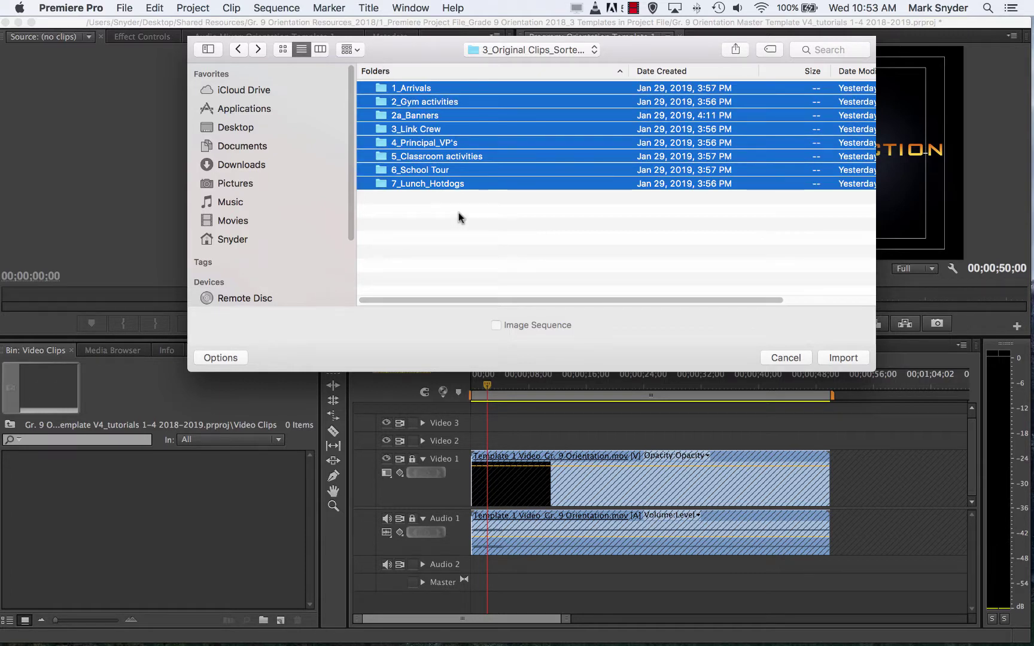
click(849, 359)
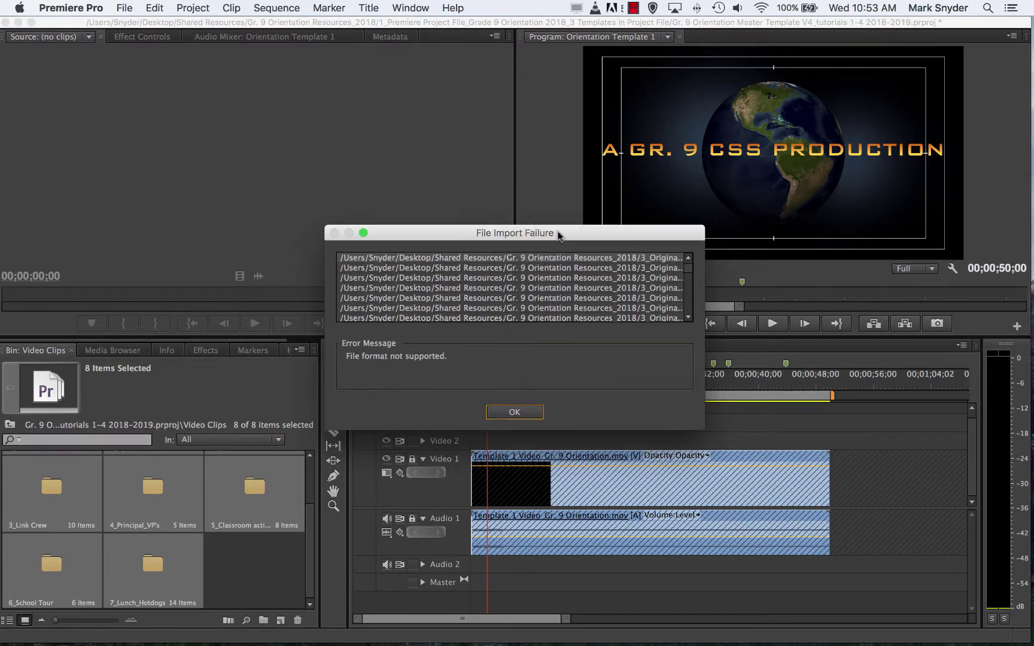
drag(557, 236, 566, 207)
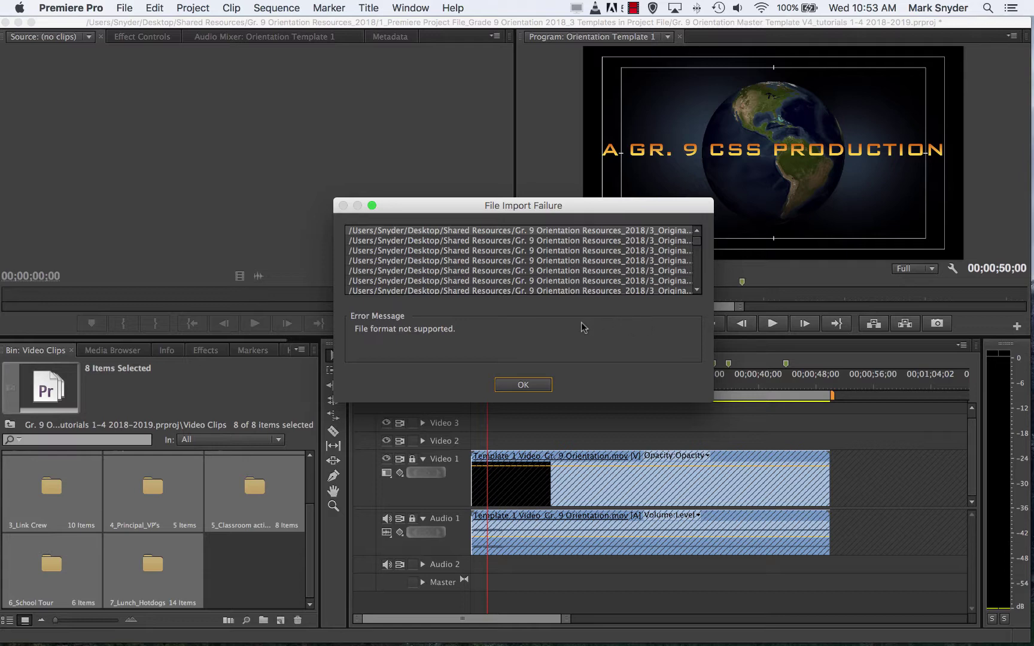
click(531, 386)
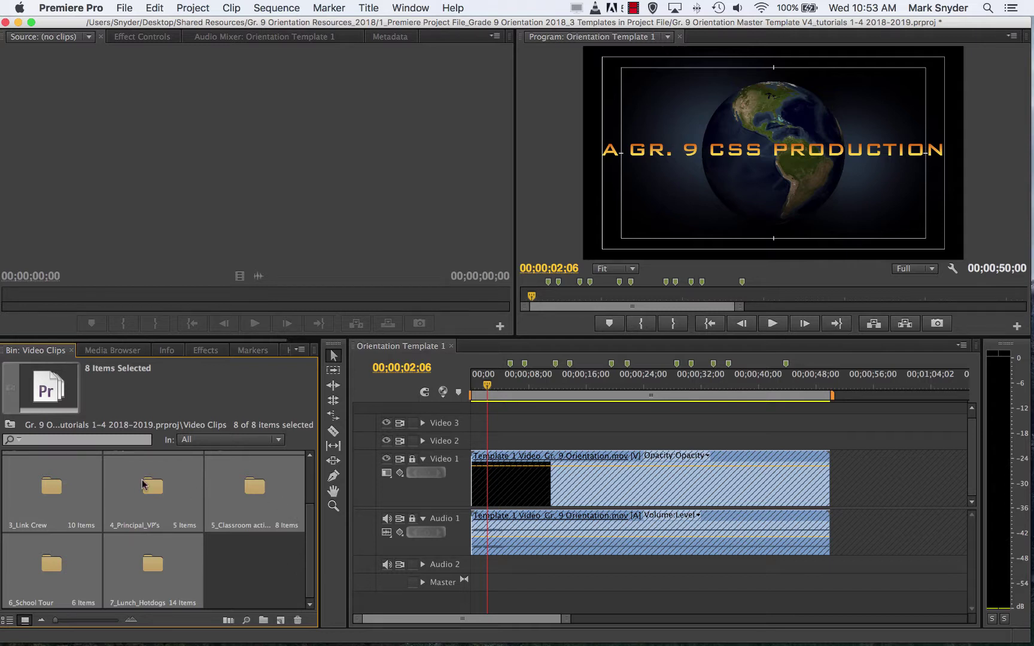
Step: Look over all the imported bins inside Video Clips and clear the selection
scroll(254, 557, up, 3)
scroll(254, 557, down, 3)
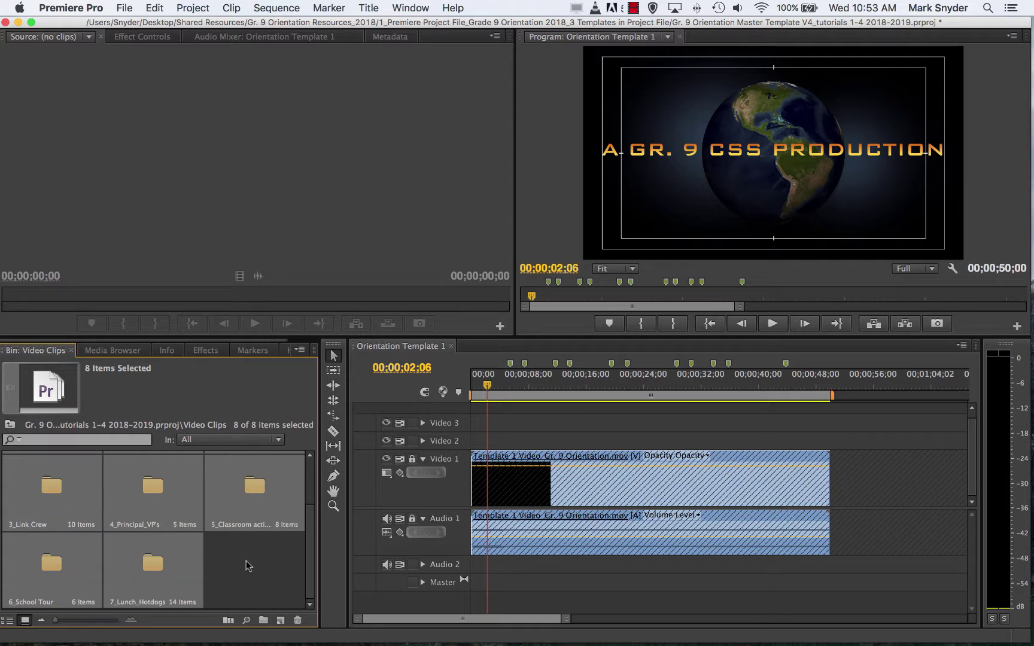
scroll(247, 565, up, 3)
scroll(255, 531, down, 3)
click(242, 563)
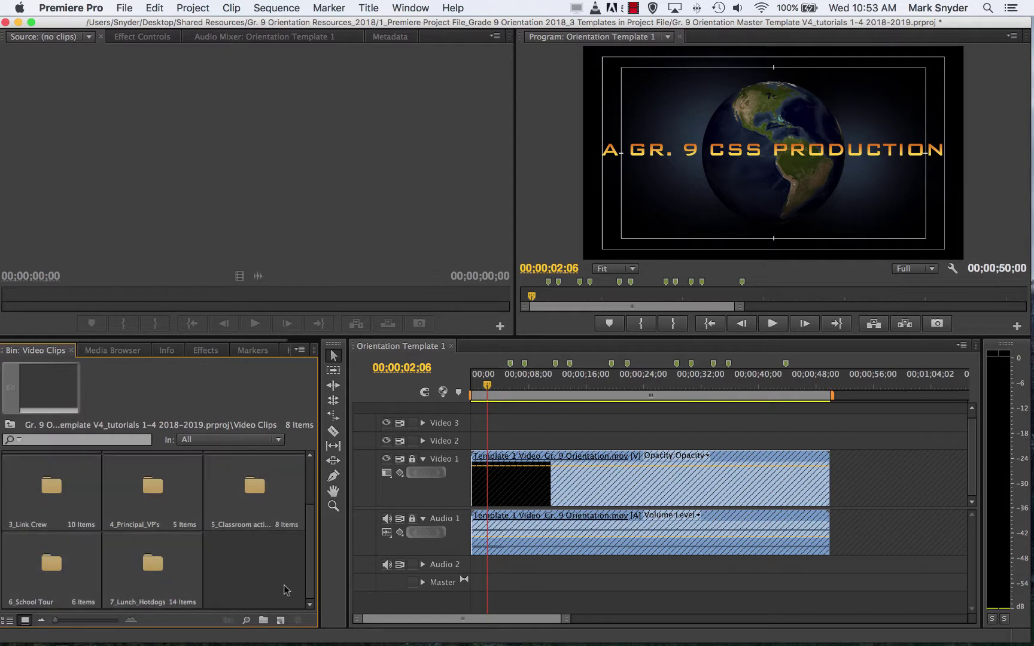
click(241, 491)
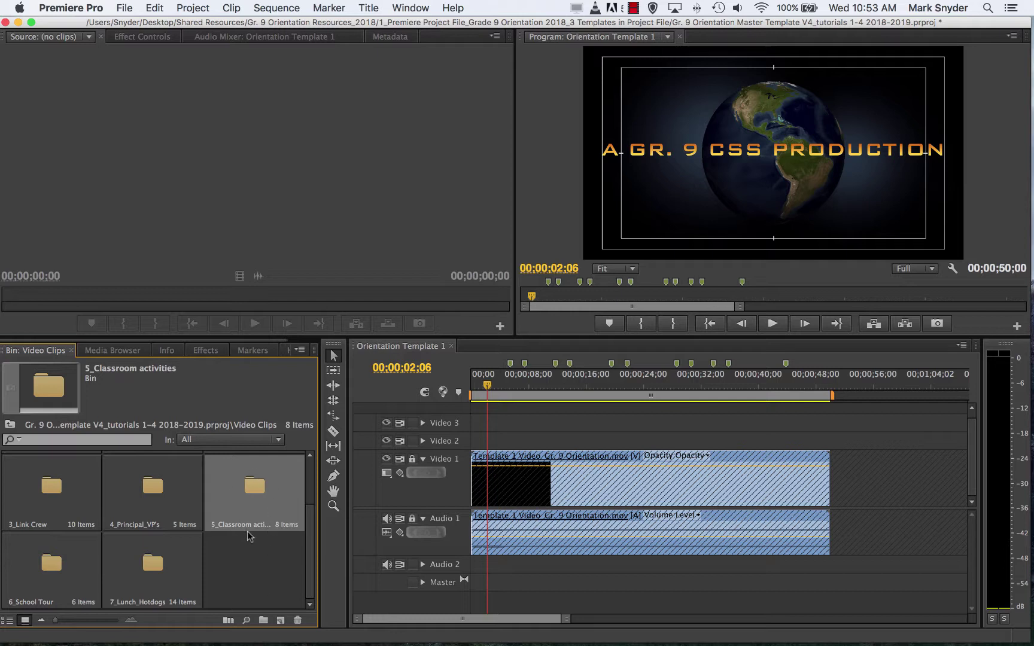
click(251, 577)
Step: Look into the 4_Principal_VP's bin, return to Video Clips, and open the 1_Arrivals bin
double_click(145, 499)
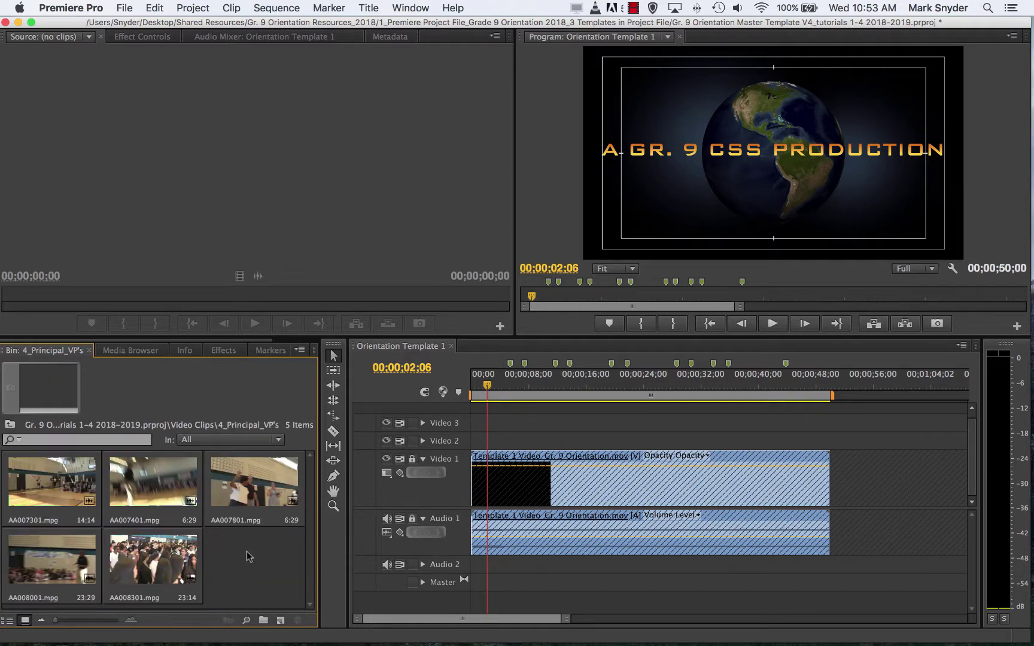
click(10, 424)
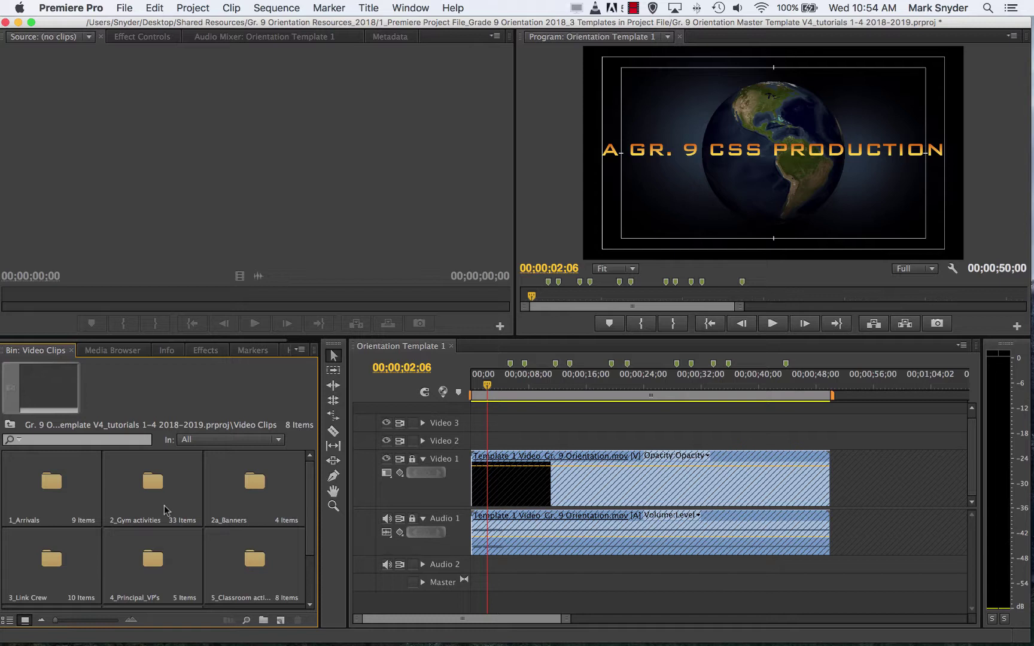
double_click(85, 489)
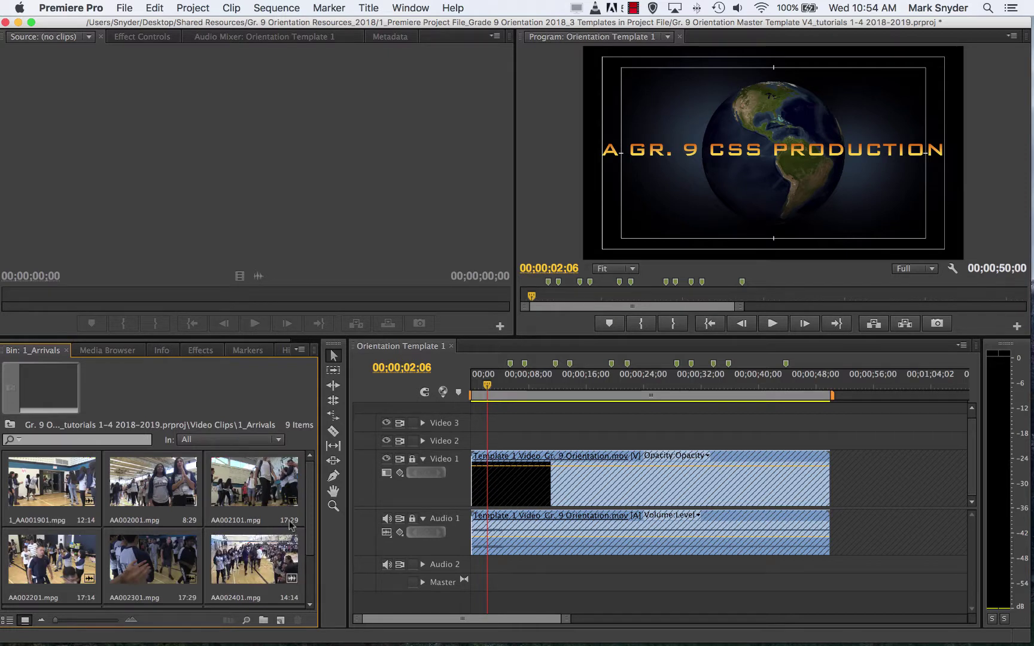